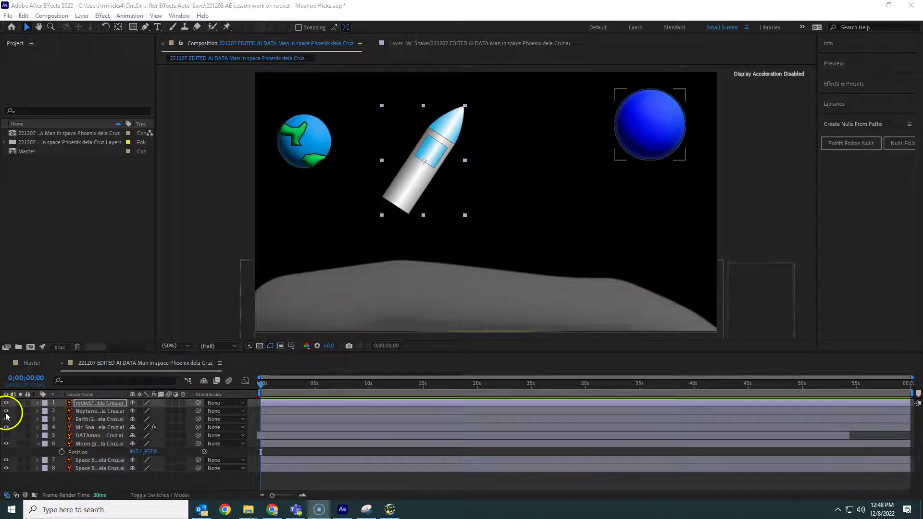
Hide every layer except the rocket and clear the layer selection.
left_click(10, 474)
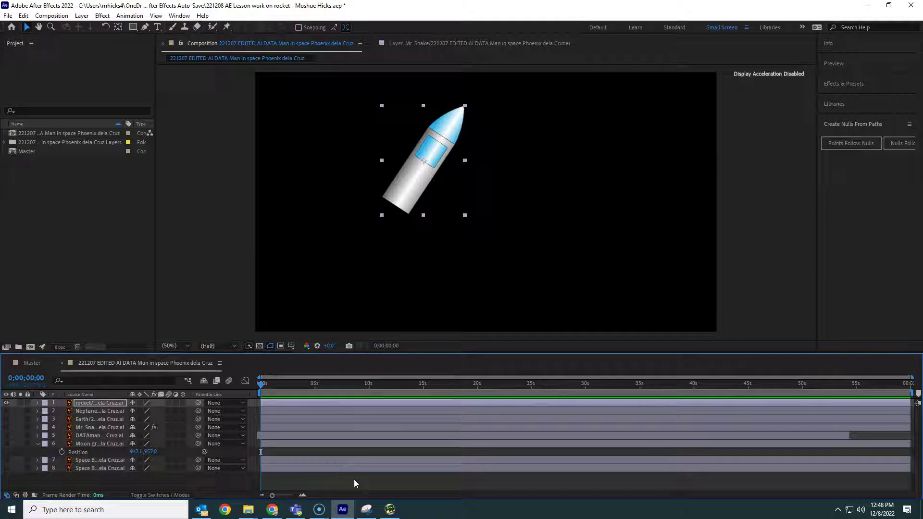
left_click(455, 296)
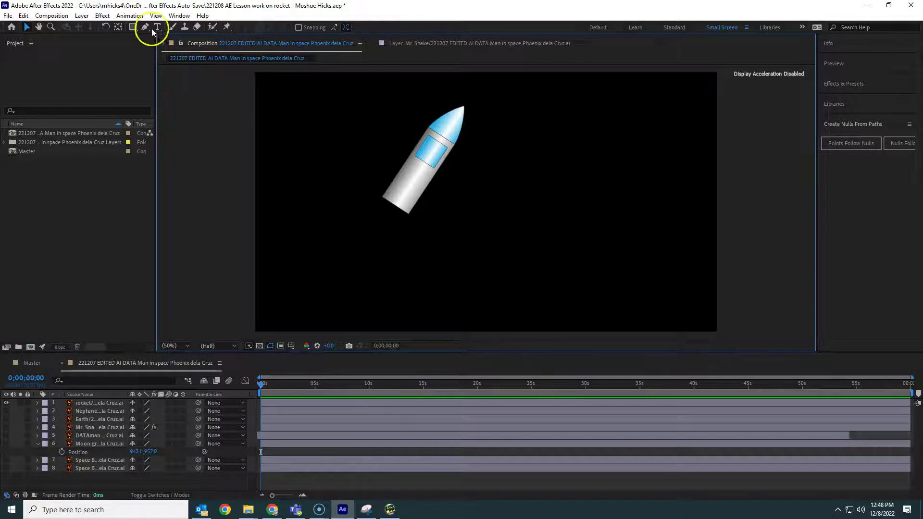
Create a new full-size solid layer named Rocket Blast.
left_click(82, 16)
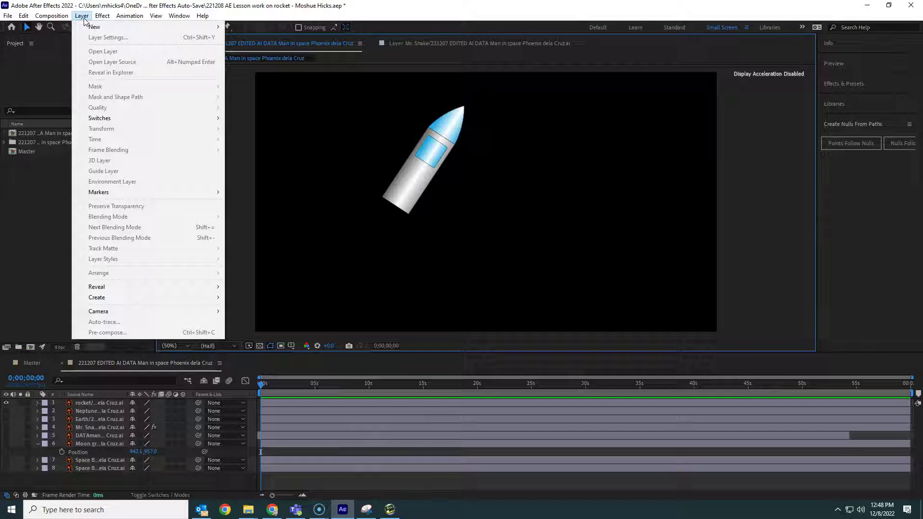
mouse_move(99, 27)
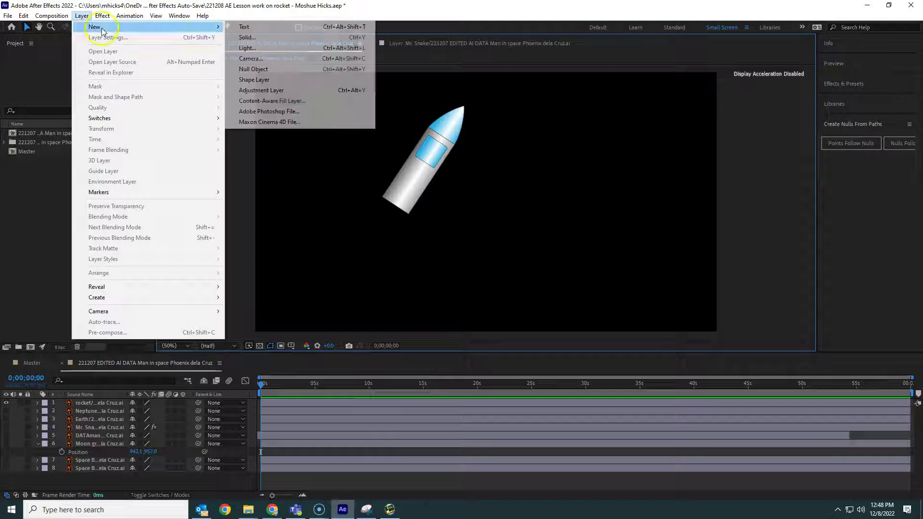
left_click(246, 38)
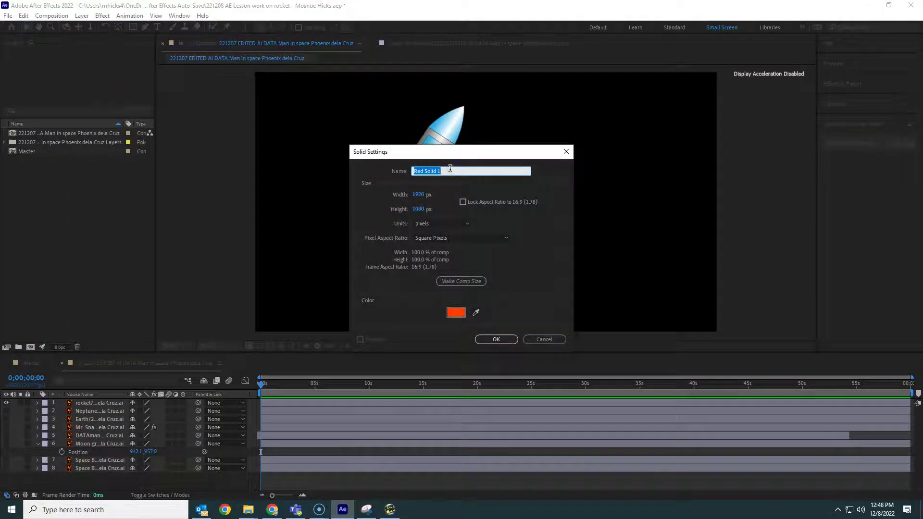
type("Rocket Blast")
key("Return")
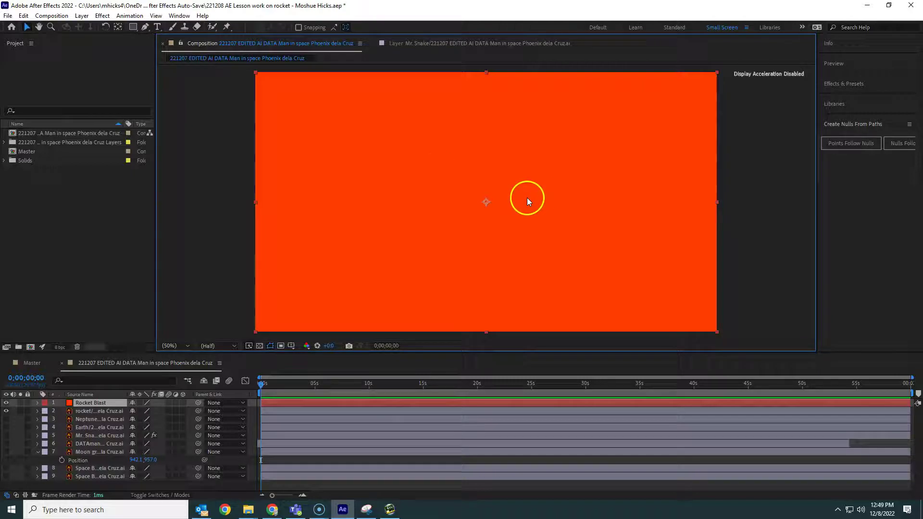
Apply the CC Particle Systems II simulation effect to the Rocket Blast solid and preview the particles, ending at 0;00;00;29.
left_click(109, 17)
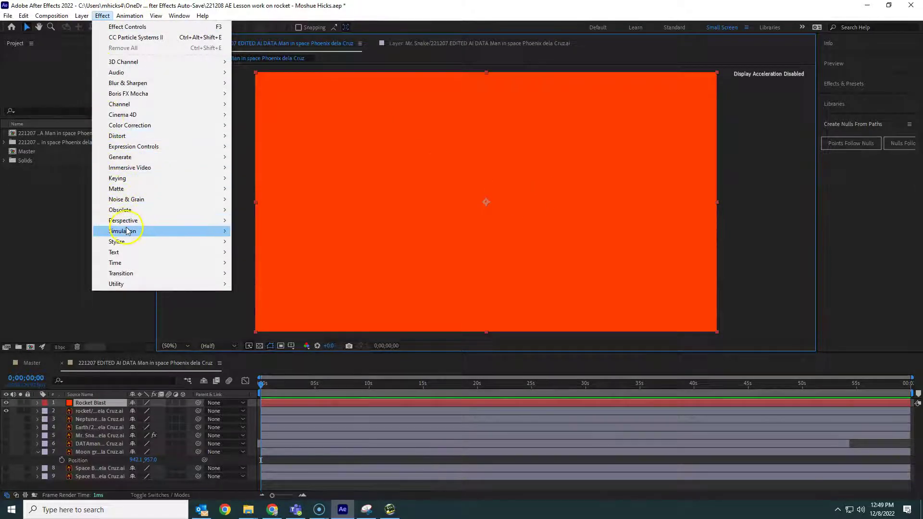
mouse_move(212, 231)
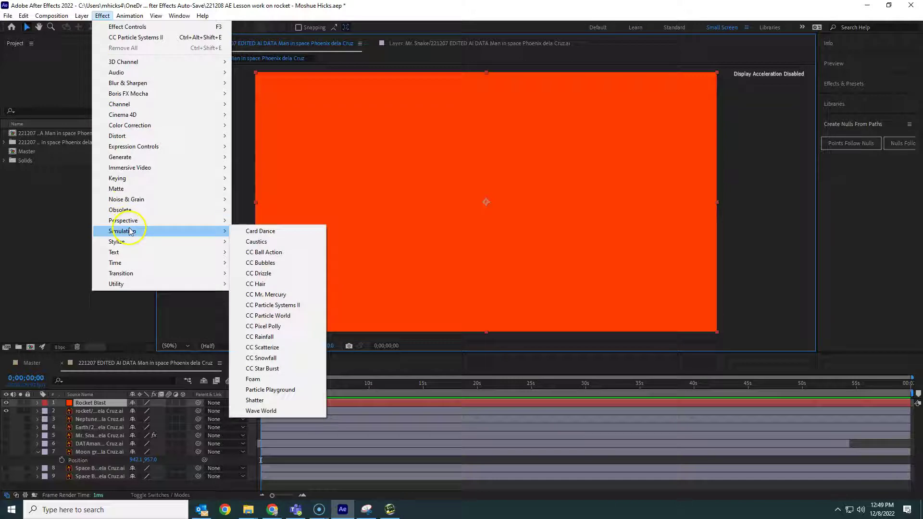
left_click(288, 308)
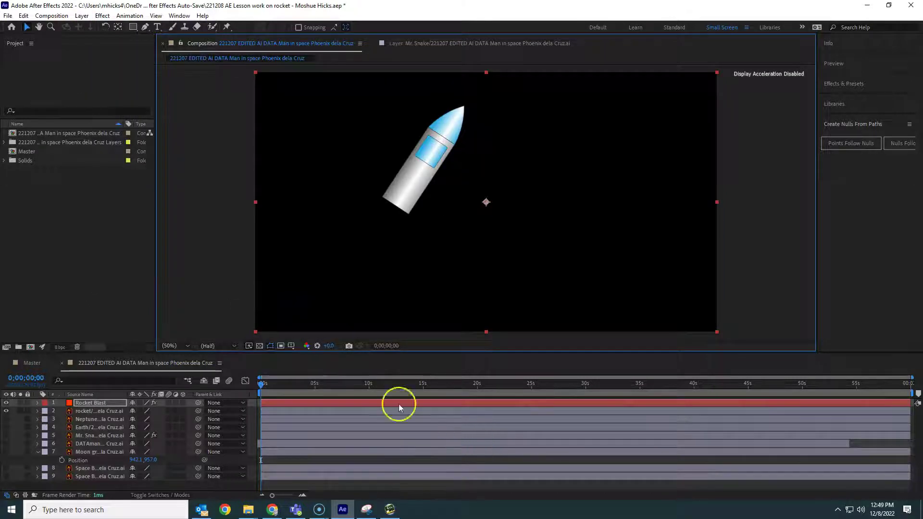
left_click(261, 384)
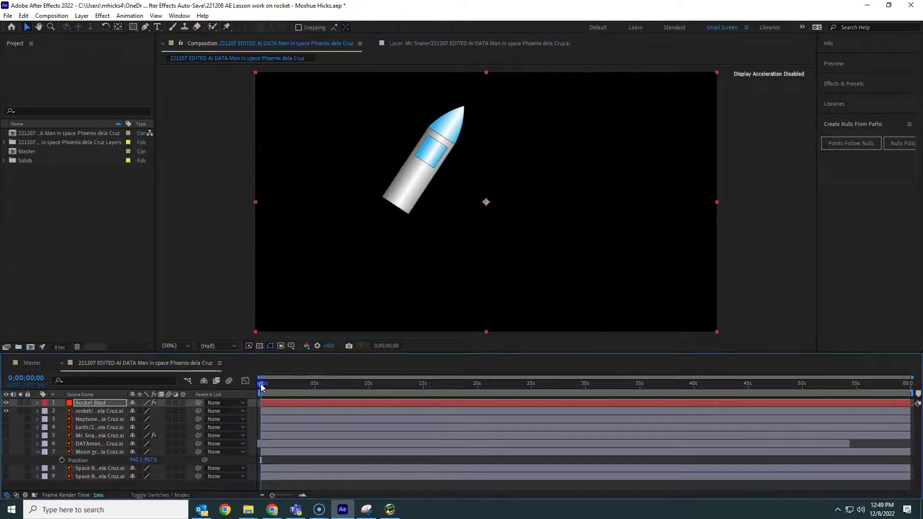
mouse_move(261, 384)
left_mouse_down()
mouse_move(294, 385)
mouse_move(276, 383)
left_mouse_up()
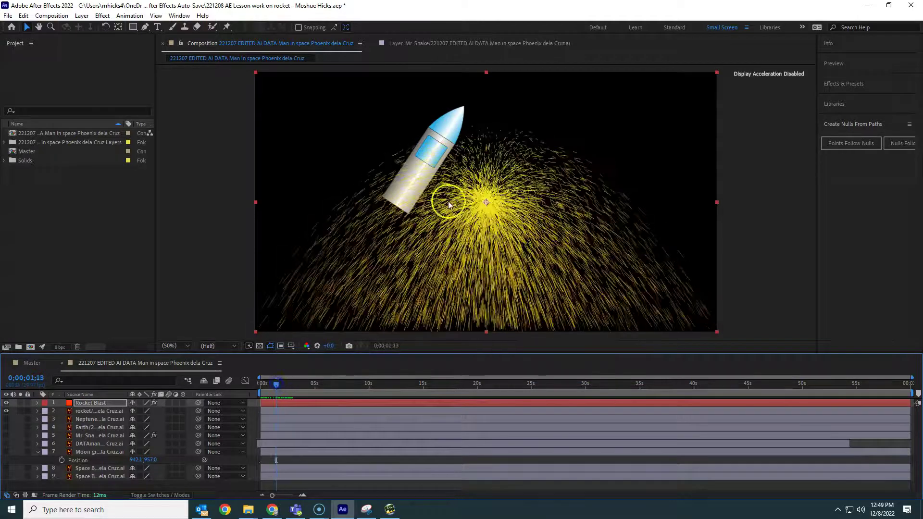
left_click(277, 385)
left_click_drag(276, 389, 271, 384)
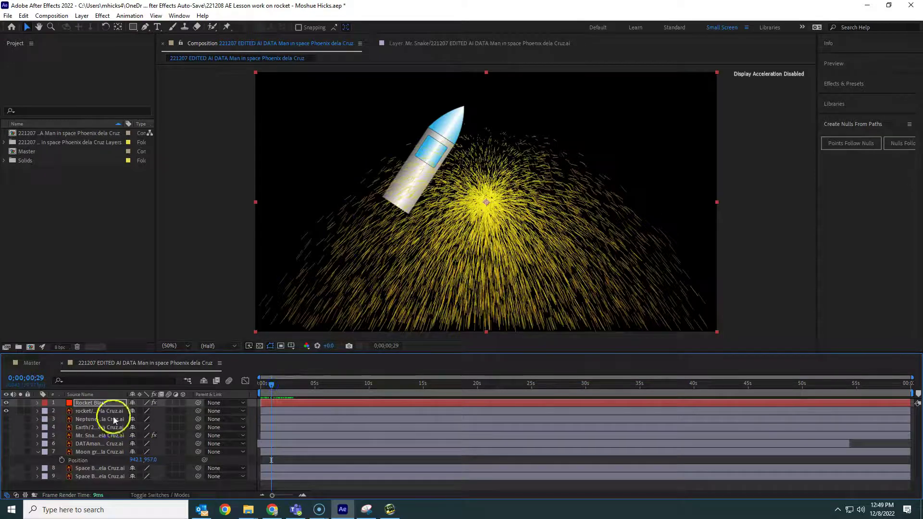
Expand the Rocket Blast layer's CC Particle Systems II properties, including the Producer and Physics groups.
left_click(38, 403)
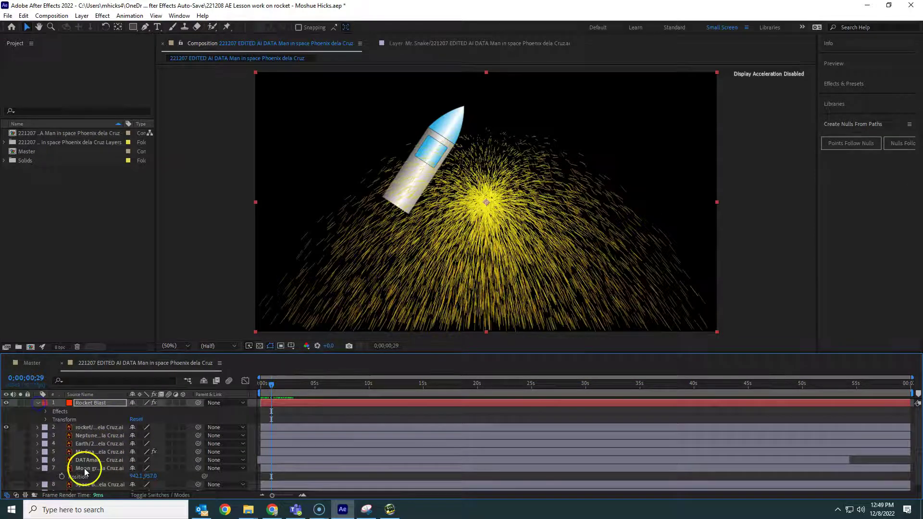
left_click(46, 411)
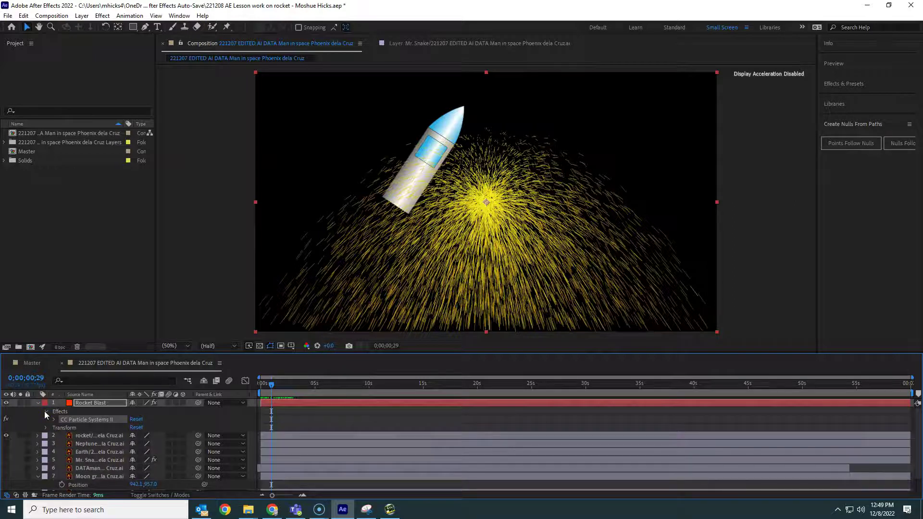
left_click(99, 421)
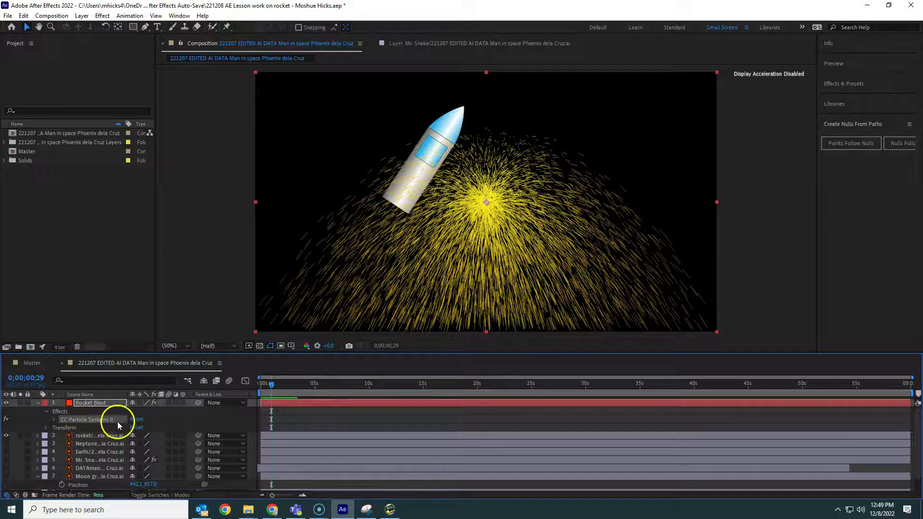
left_click(54, 420)
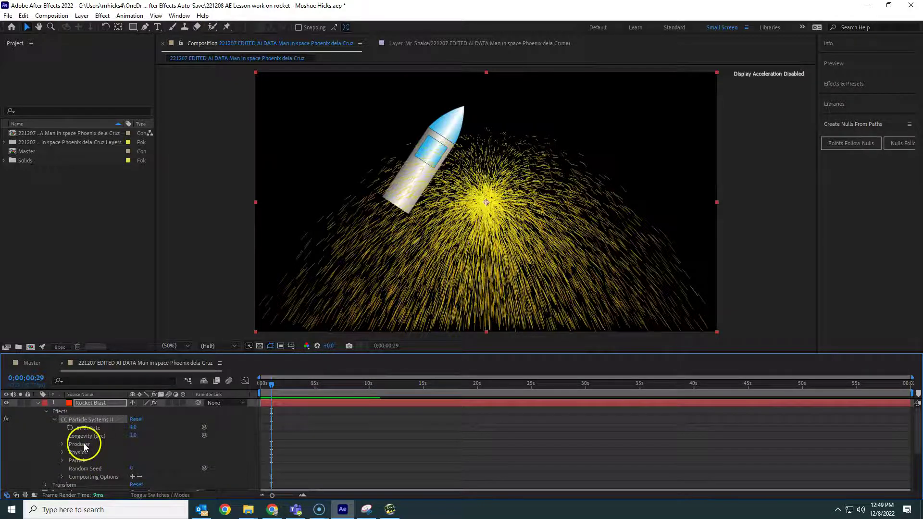
left_click(63, 444)
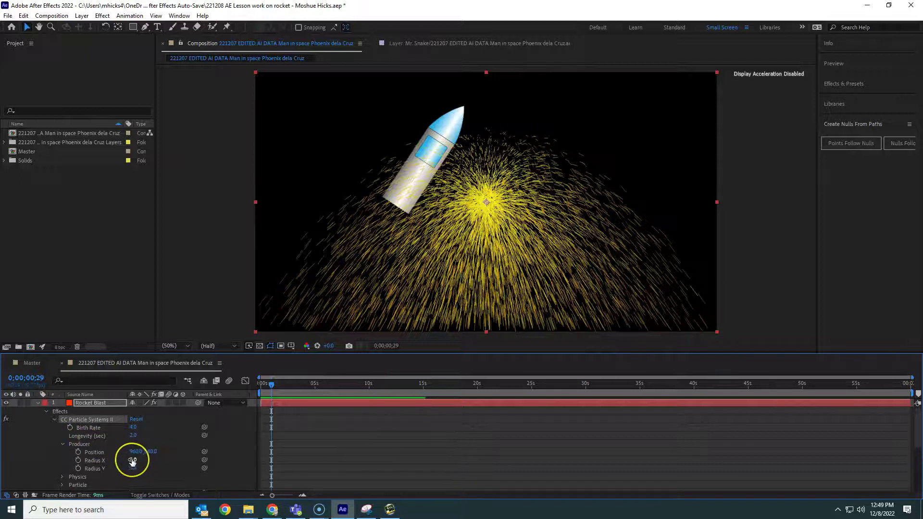
left_click(91, 428)
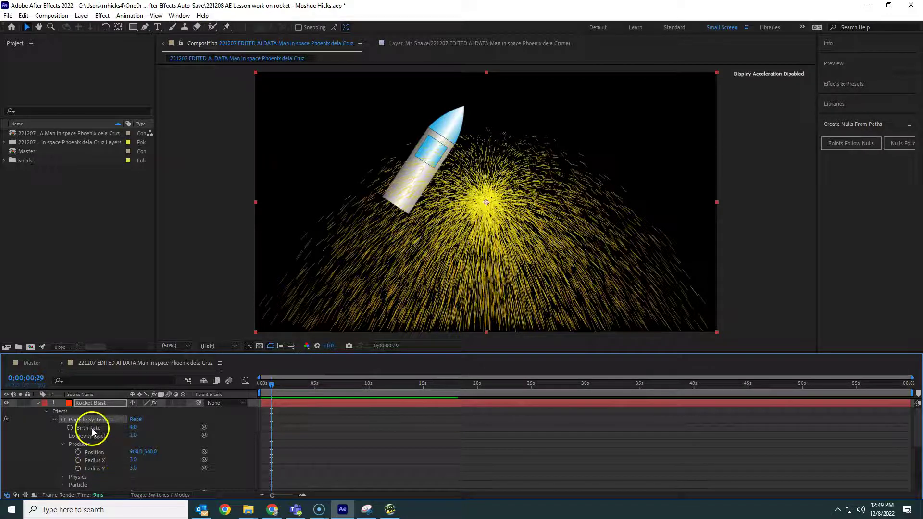
left_click(149, 437)
scroll(31, 448, "down", 3)
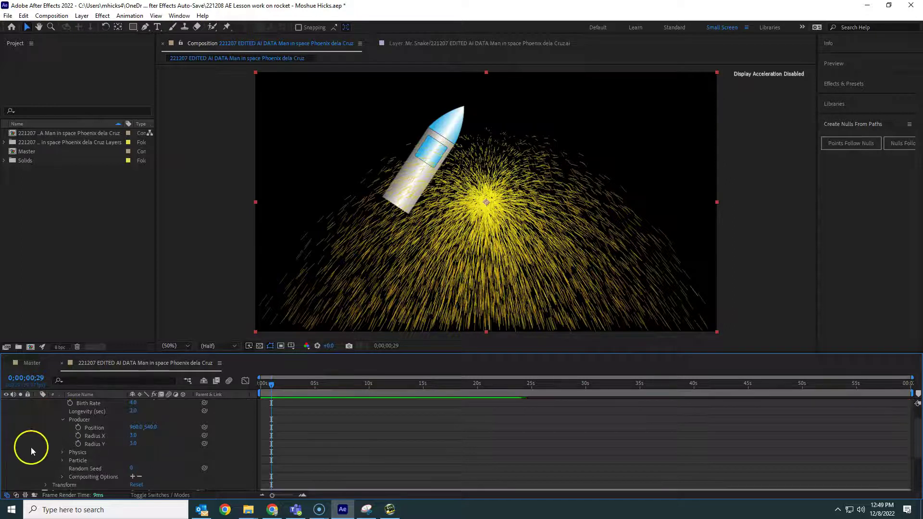
left_click(61, 453)
scroll(66, 474, "down", 3)
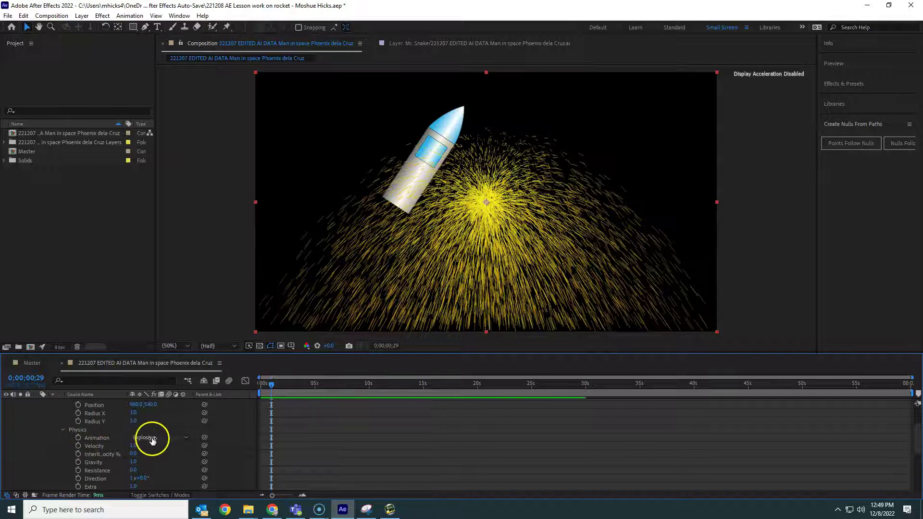
Try the Twirl, Fire and Direction options for the particle Physics animation, previewing Fire at 0;00;02;27.
left_click(184, 438)
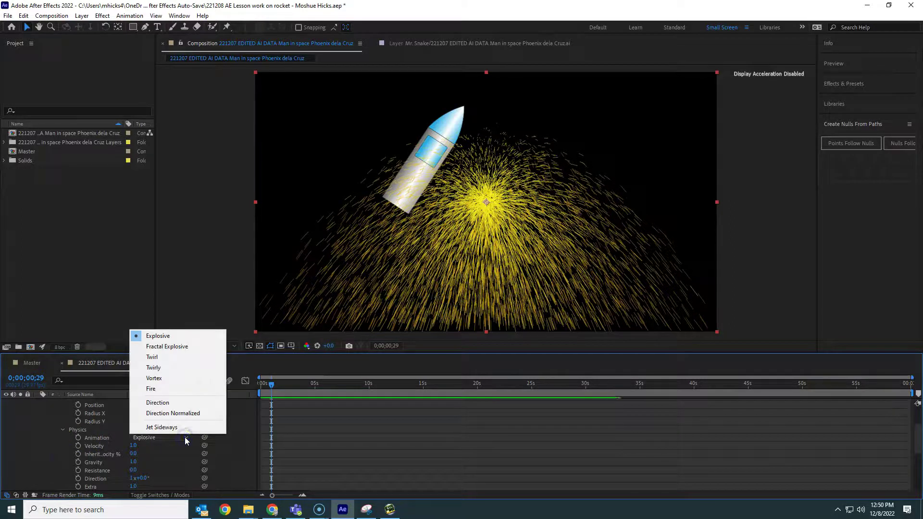
left_click(187, 358)
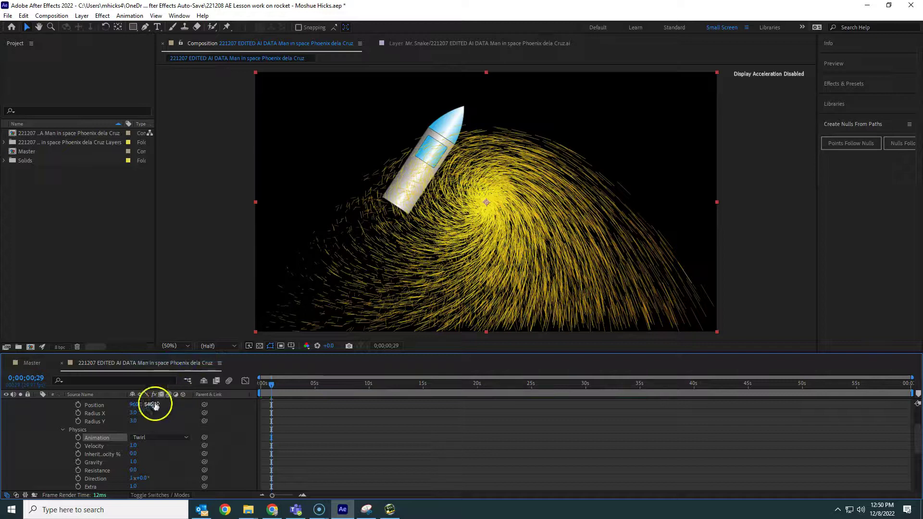
left_click(166, 439)
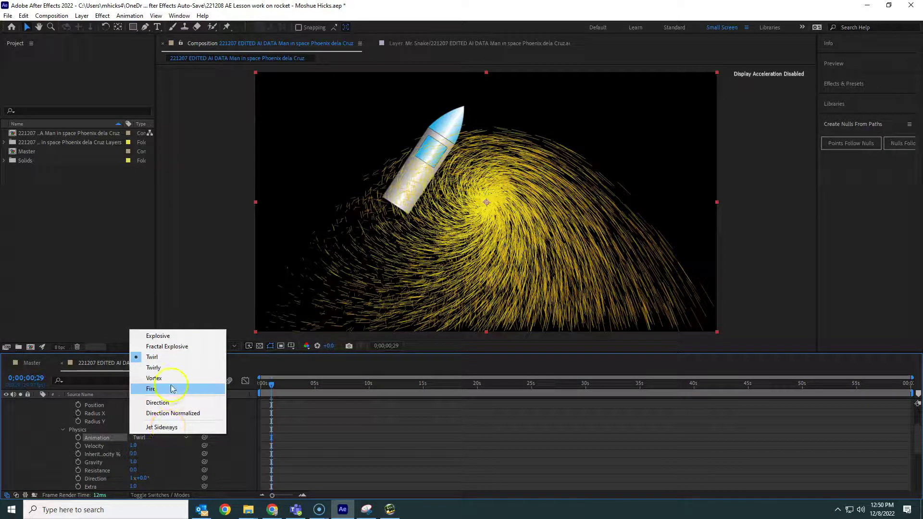
left_click(156, 389)
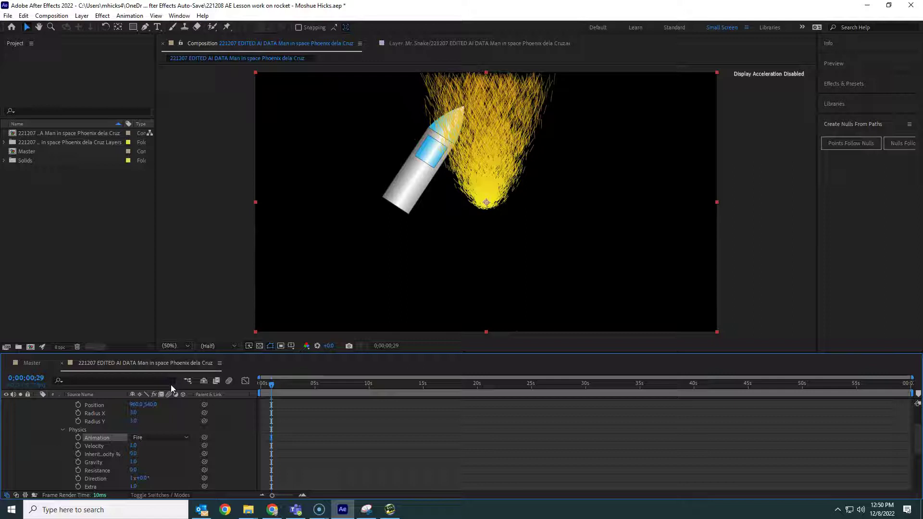
mouse_move(289, 384)
left_mouse_down()
mouse_move(310, 386)
mouse_move(292, 386)
left_mouse_up()
scroll(171, 428, "up", 1)
scroll(165, 428, "down", 2)
left_click(156, 412)
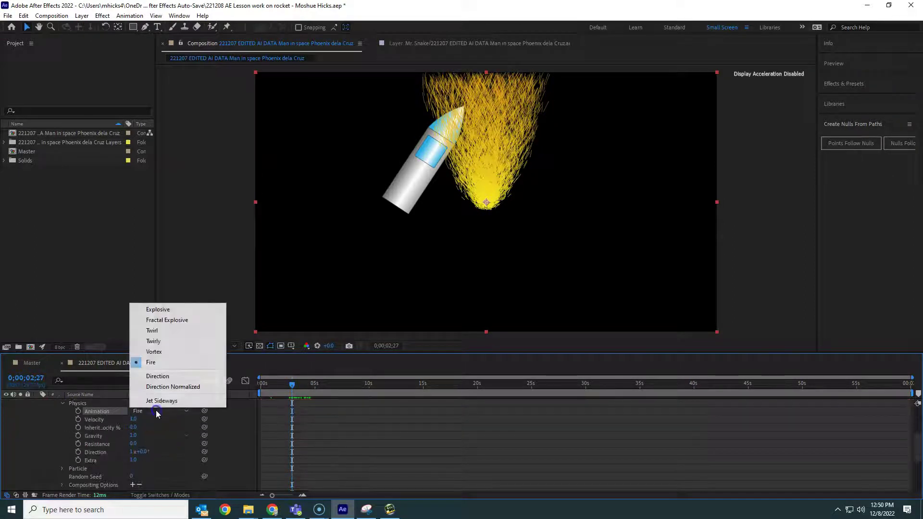
left_click(163, 376)
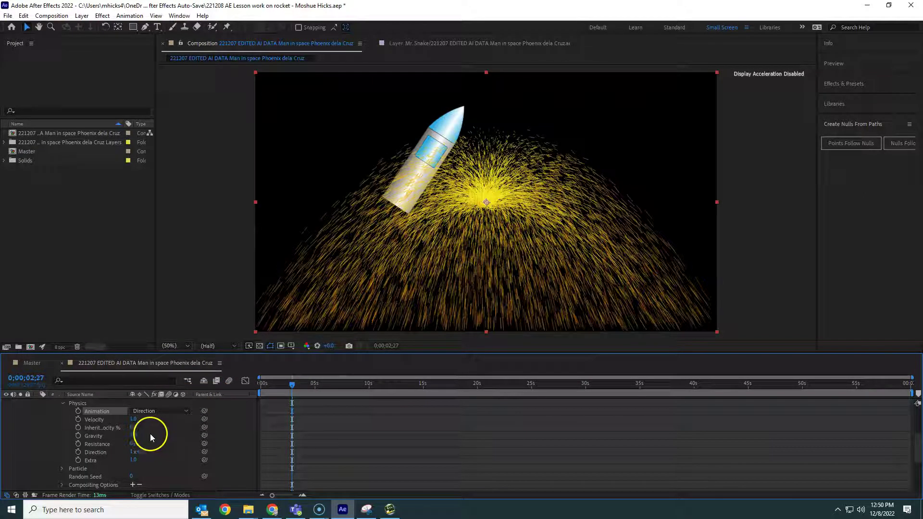
Set the particle Velocity to 0.9 and raise the Gravity to 10.3.
mouse_move(133, 420)
left_mouse_down()
mouse_move(170, 420)
mouse_move(125, 421)
left_mouse_up()
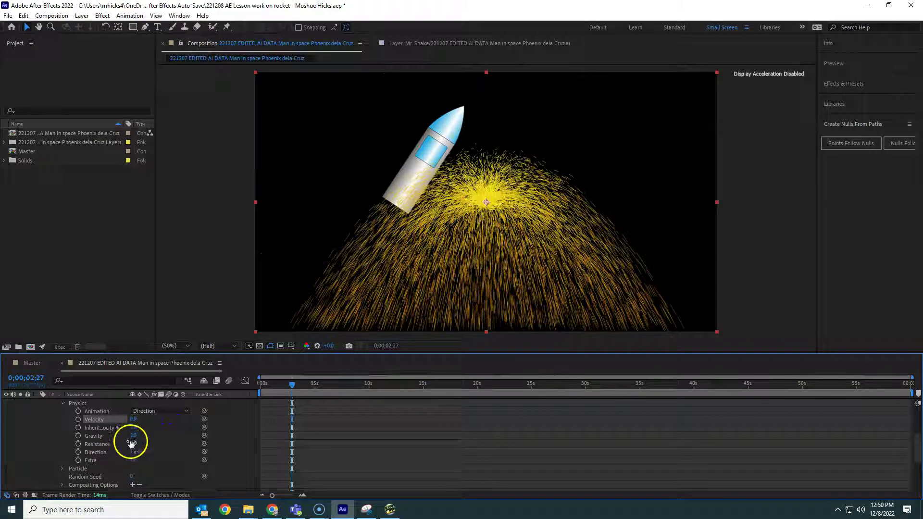
mouse_move(131, 438)
left_mouse_down()
mouse_move(338, 435)
mouse_move(594, 452)
left_mouse_up()
left_click(269, 413)
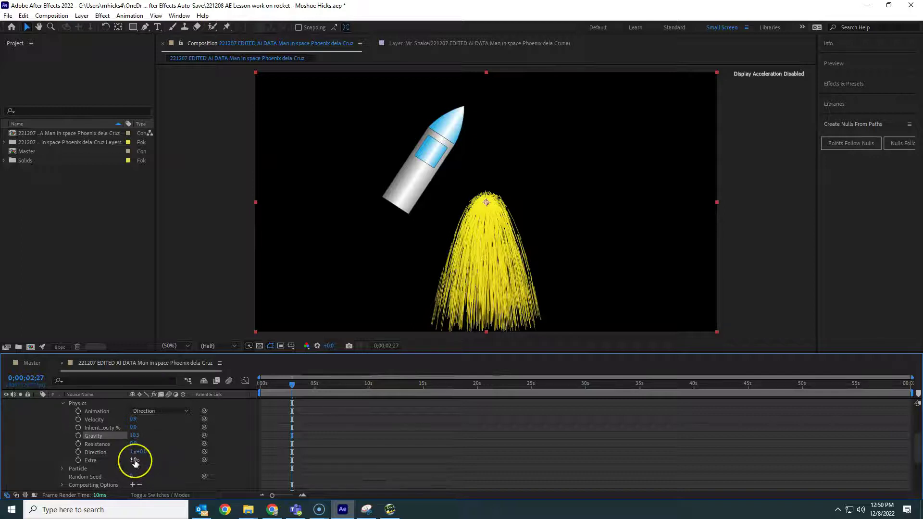
Try adjusting the particle Inherit Velocity % and return it to 0.
left_click_drag(135, 462, 161, 428)
left_click(135, 428)
type("0")
left_click(165, 452)
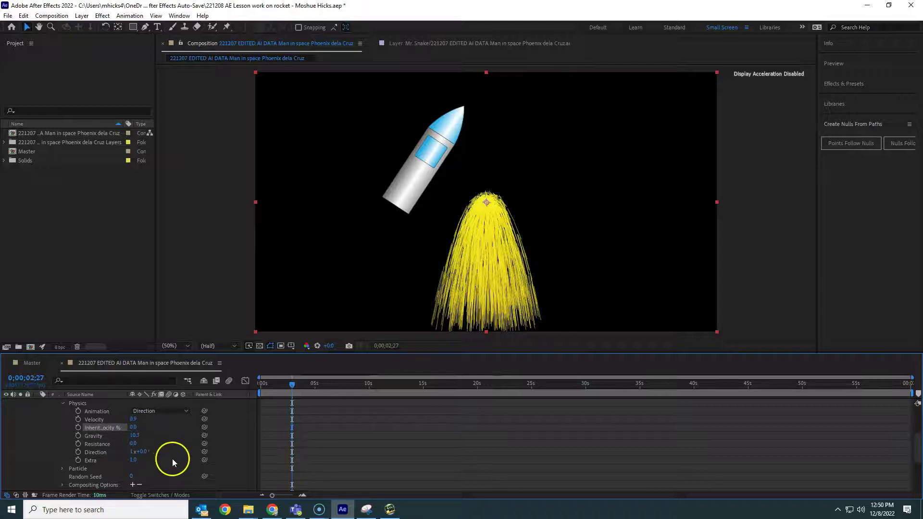
Try the Direction Normalized particle animation and set the Physics animation to Jet Sideways.
scroll(178, 450, "up", 1)
left_click(168, 435)
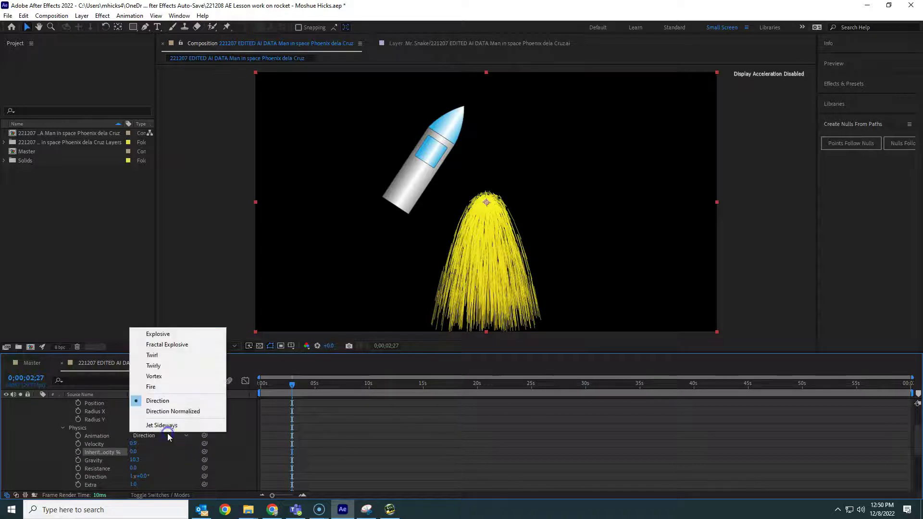
left_click(169, 412)
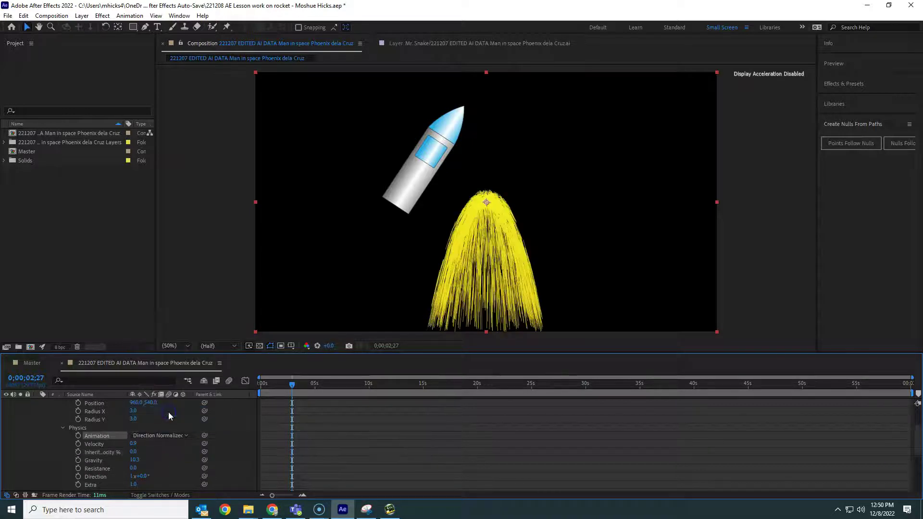
left_click(167, 434)
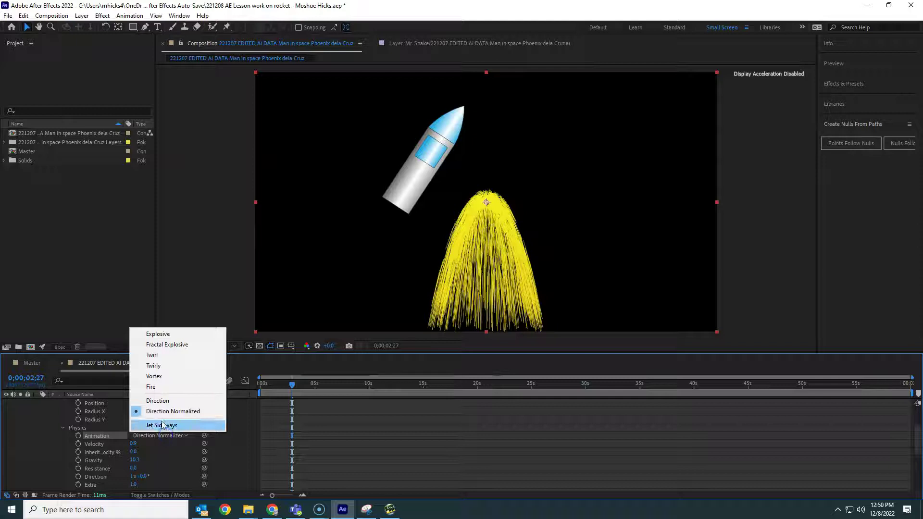
left_click(162, 424)
left_click(293, 433)
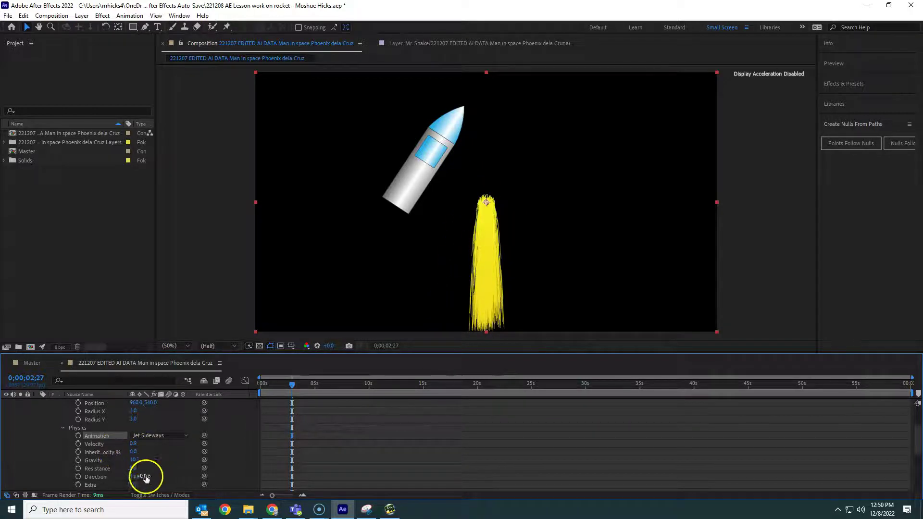
Reduce the particle Gravity to about 7.8.
mouse_move(134, 460)
left_mouse_down()
mouse_move(50, 465)
mouse_move(58, 490)
mouse_move(134, 470)
left_mouse_up()
left_click(179, 448)
left_click_drag(178, 449, 154, 475)
scroll(229, 441, "up", 1)
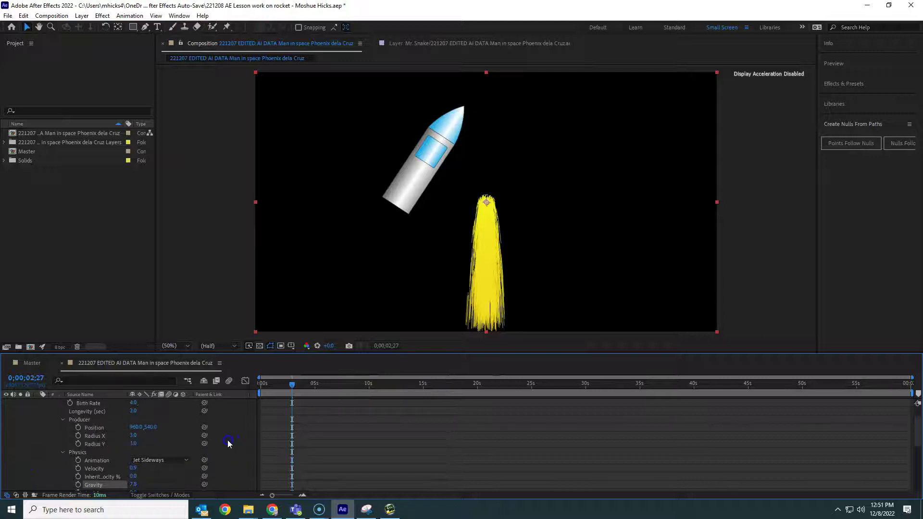
scroll(212, 437, "up", 1)
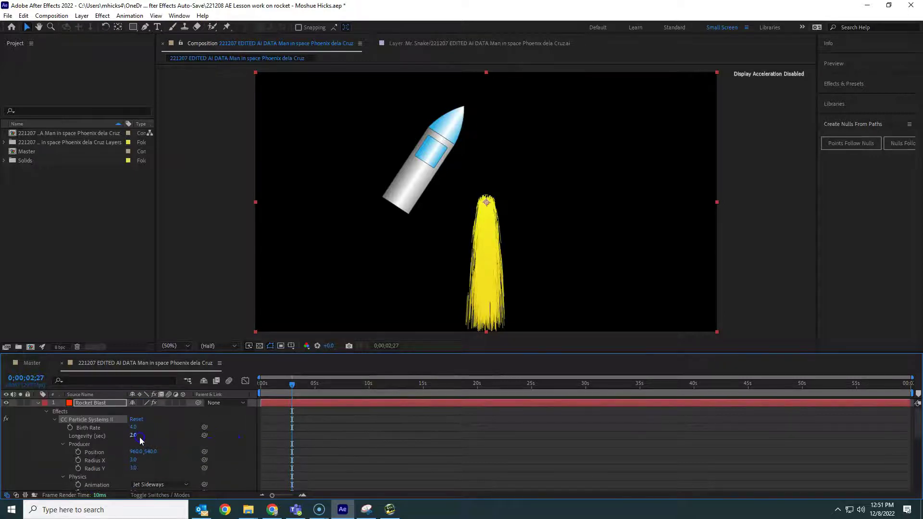
Reduce the particle Longevity of the Rocket Blast layer to 0.3 seconds.
left_click(129, 435)
left_click(128, 435)
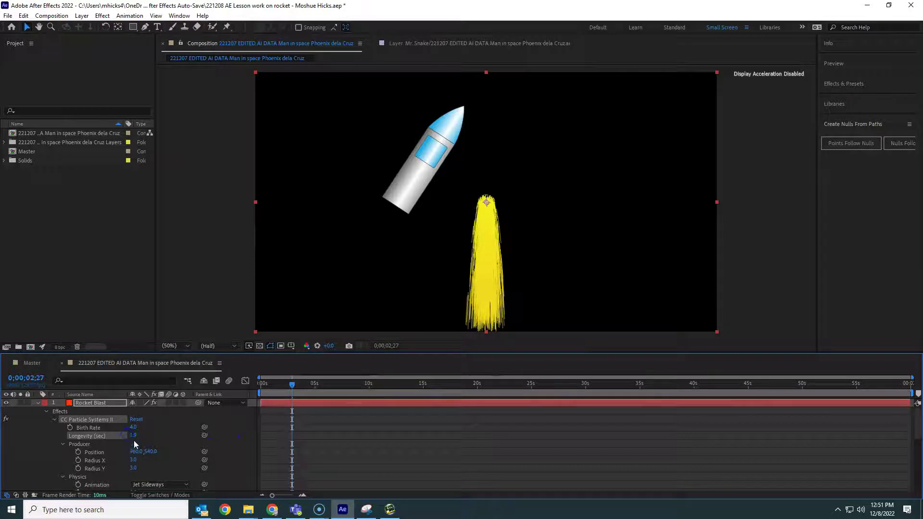
type("1.5")
key("Return")
left_click_drag(99, 442, 24, 451)
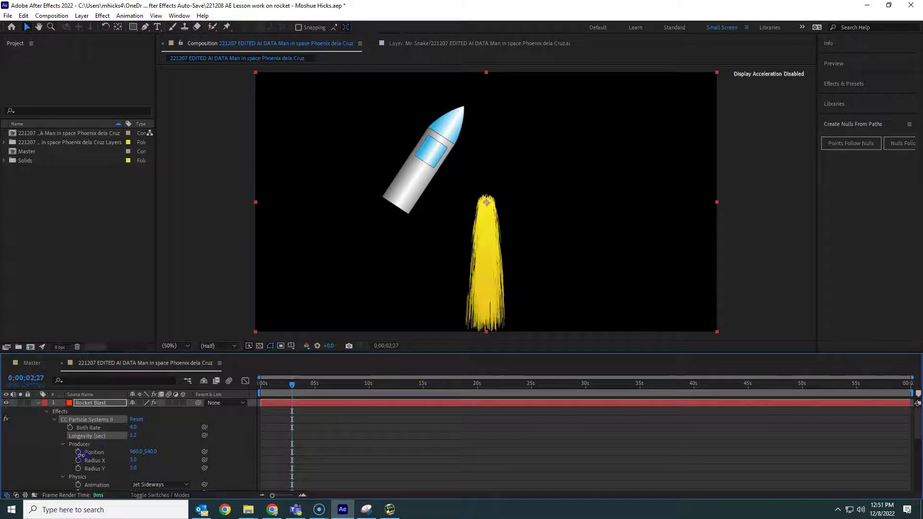
left_click_drag(81, 455, 43, 458)
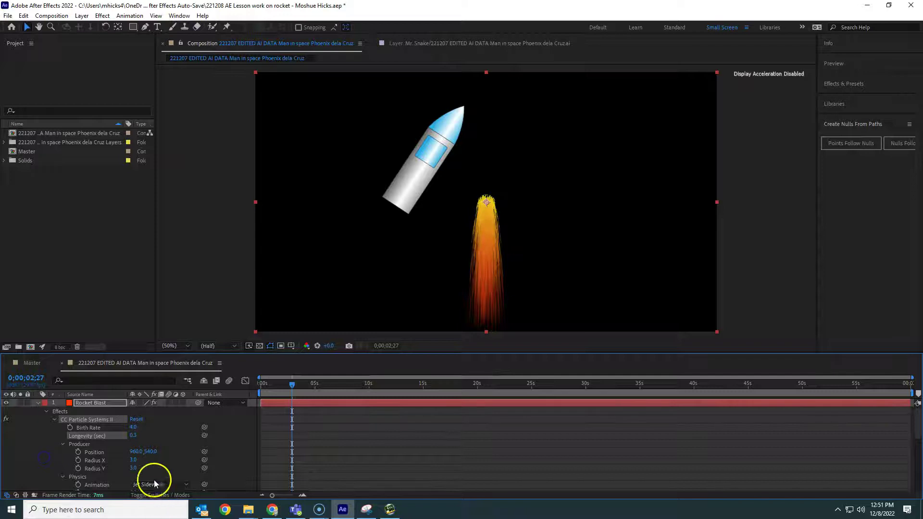
scroll(177, 444, "down", 5)
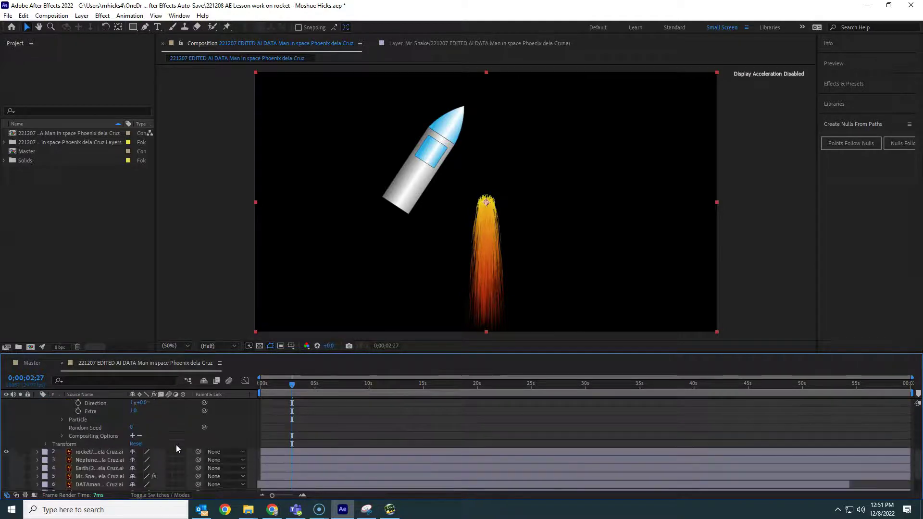
left_click(62, 419)
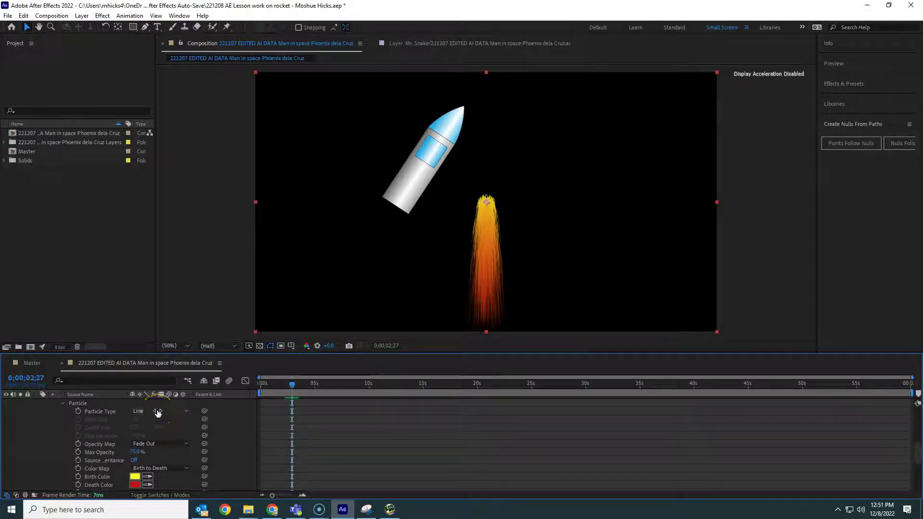
left_click(159, 444)
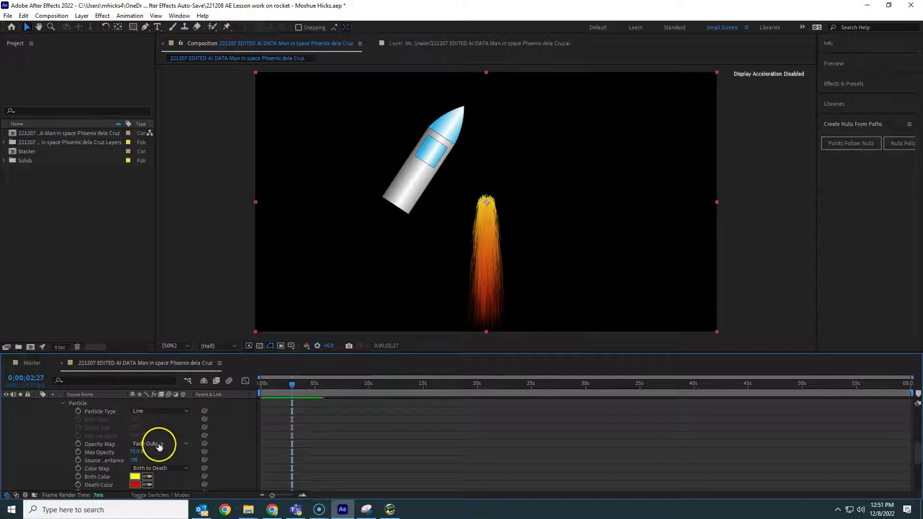
scroll(182, 466, "down", 3)
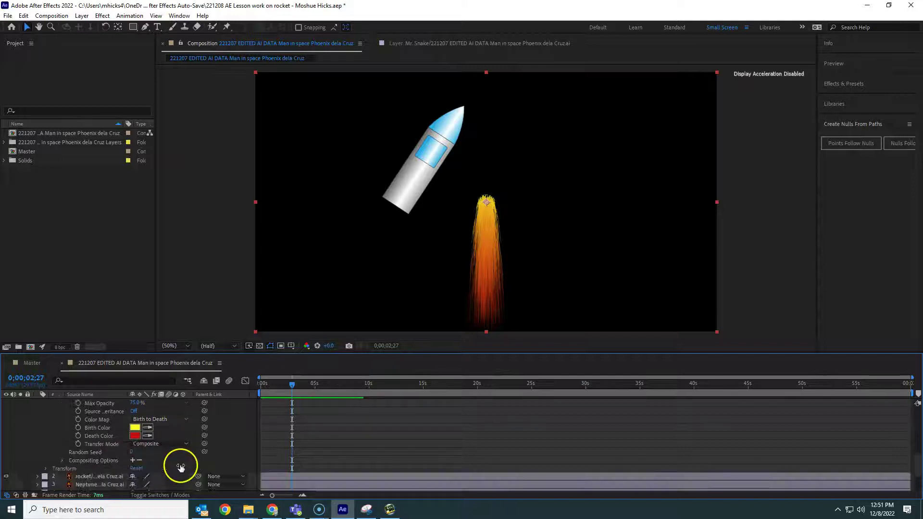
Move the Rocket Blast layer so the particle flame starts at the base of the rocket.
left_click(510, 236)
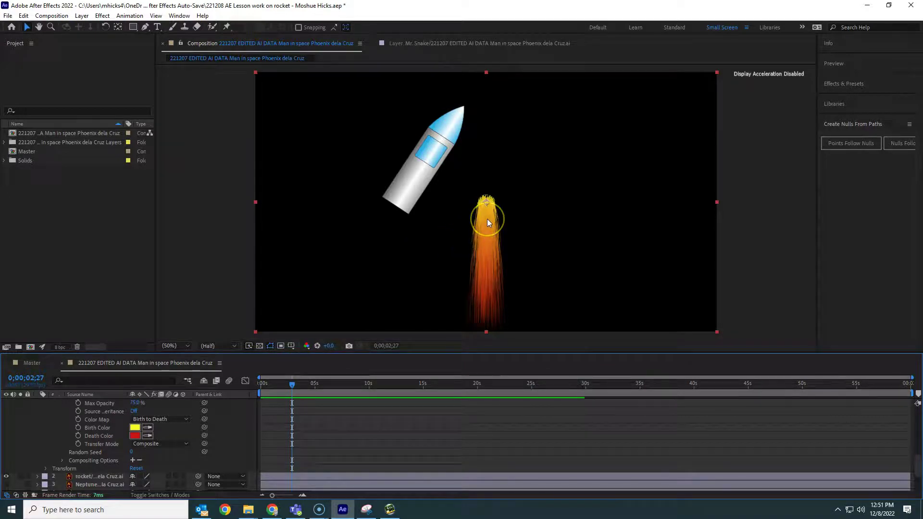
left_click_drag(492, 235, 413, 239)
left_click_drag(381, 233, 393, 229)
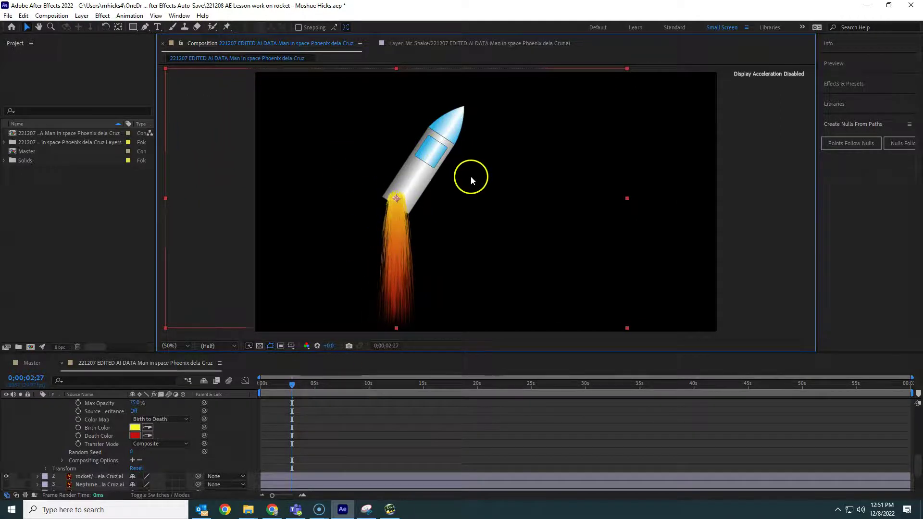
Collapse the Rocket Blast layer's properties and reorder the layer beneath the rocket layer.
scroll(142, 406, "up", 10)
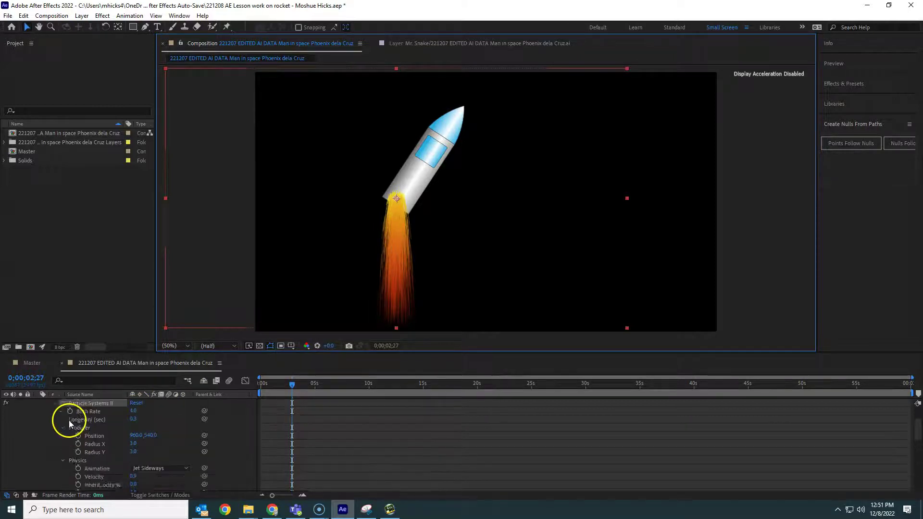
left_click(38, 403)
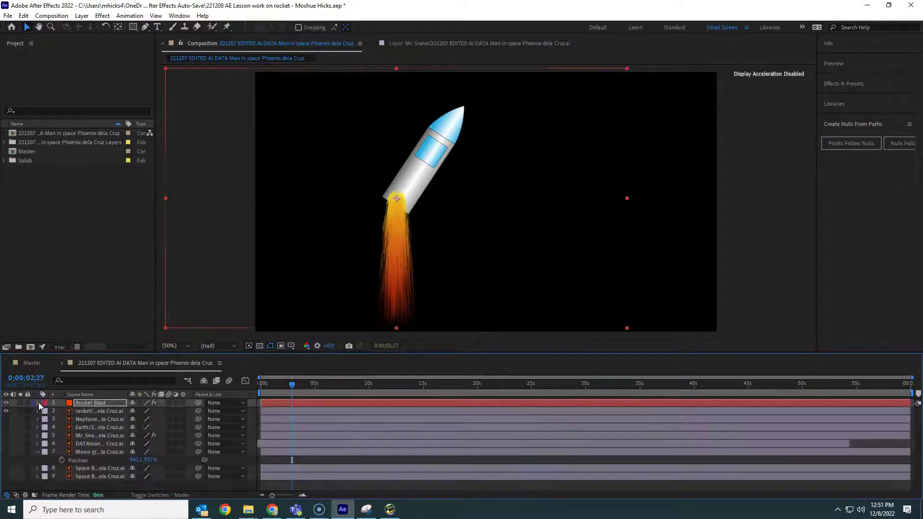
left_click_drag(55, 404, 89, 414)
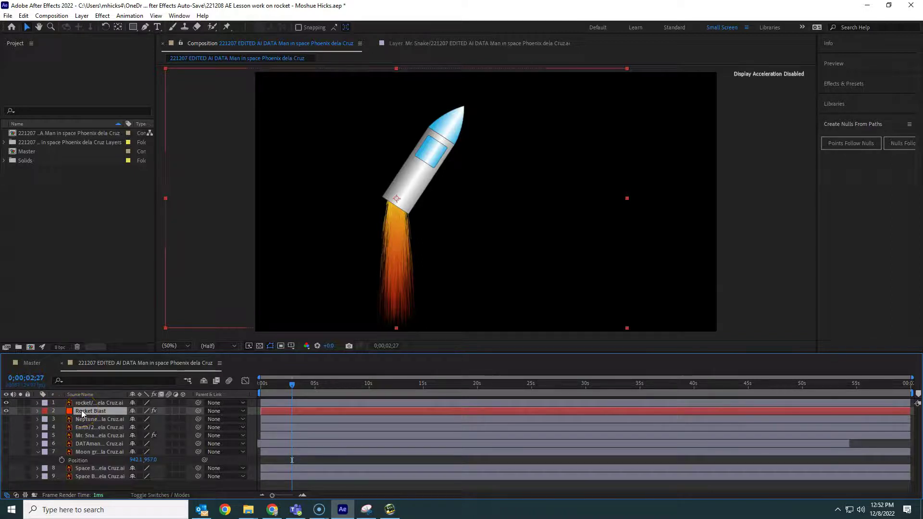
Rotate the Rocket Blast layer to 31° and nudge it into line with the rocket's base.
key("r")
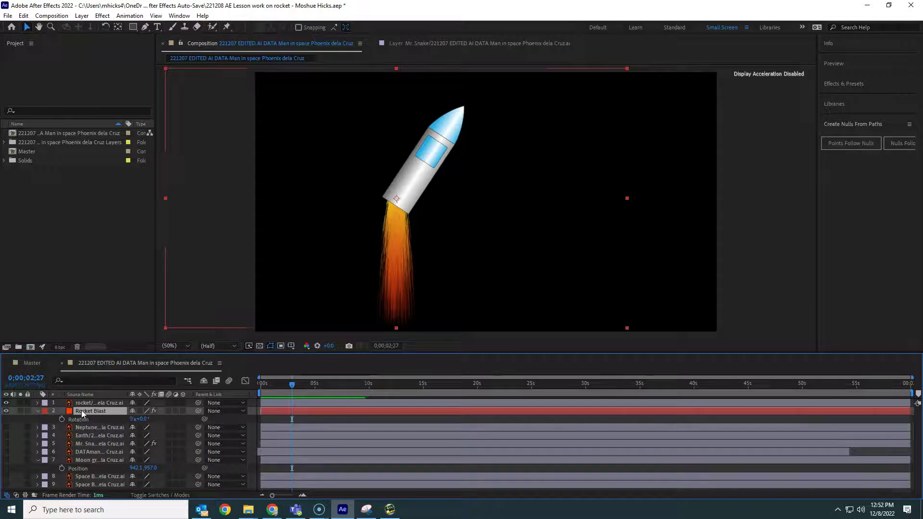
left_click_drag(148, 421, 159, 418)
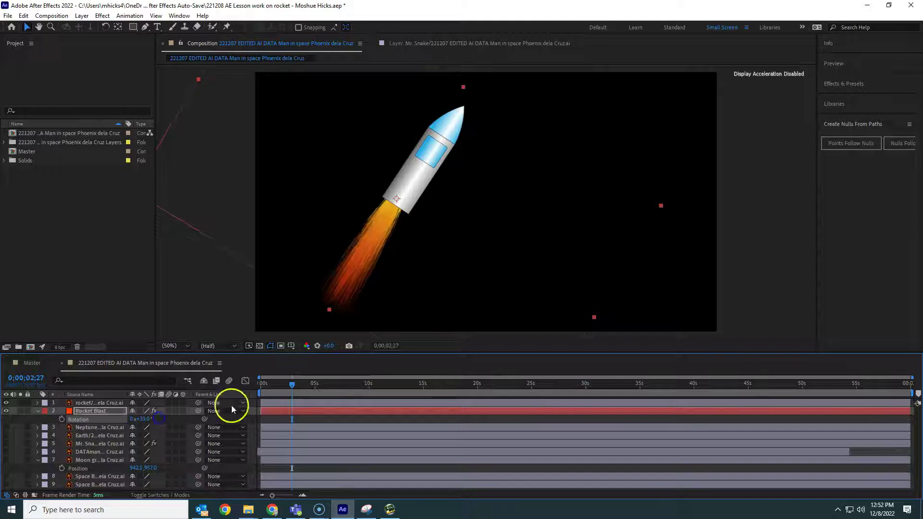
mouse_move(365, 244)
left_mouse_down()
mouse_move(377, 235)
mouse_move(371, 243)
left_mouse_up()
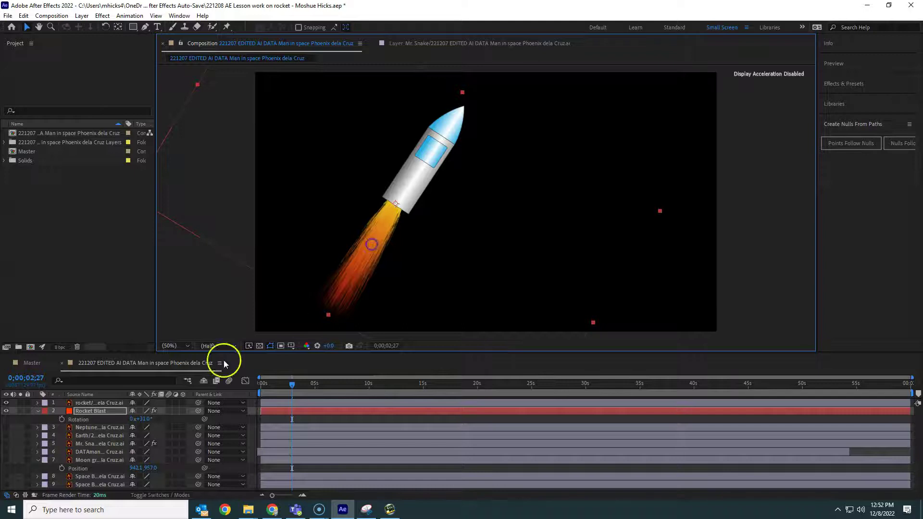
Set the Producer Radius X of the Rocket Blast's CC Particle Systems II effect to 5.0.
left_click(38, 411)
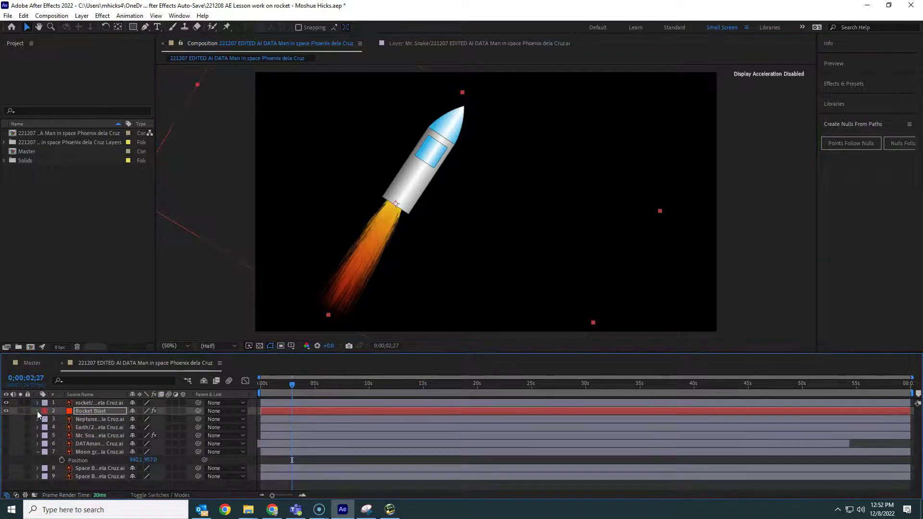
left_click(38, 412)
left_click(129, 452)
left_click(46, 420)
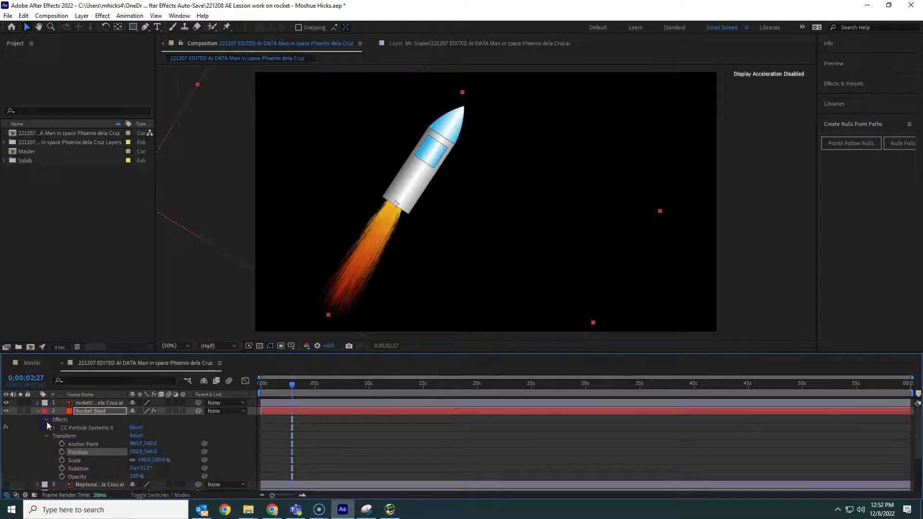
left_click(54, 428)
left_click(134, 436)
scroll(158, 454, "down", 1)
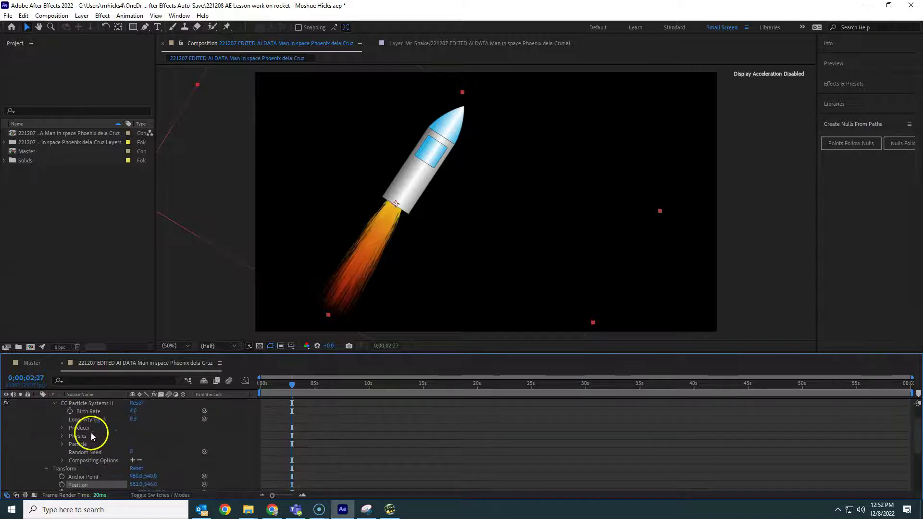
left_click(62, 427)
left_click(137, 445)
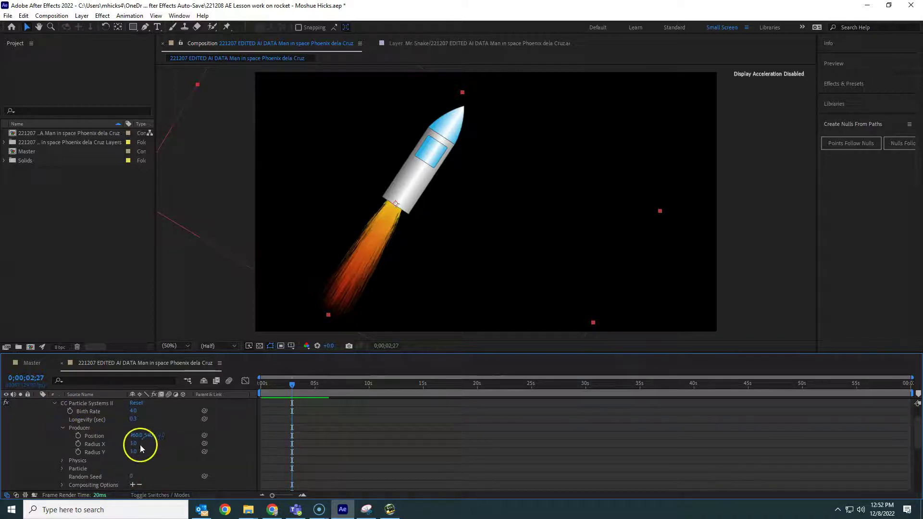
left_click_drag(135, 445, 135, 445)
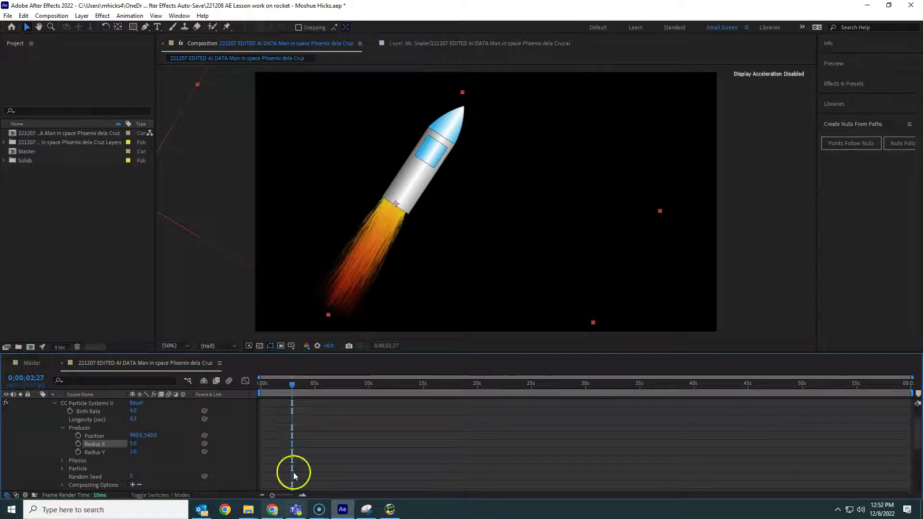
Preview the rocket blast animation, stop playback and collapse the Rocket Blast layer's properties.
left_click(415, 258)
key("space")
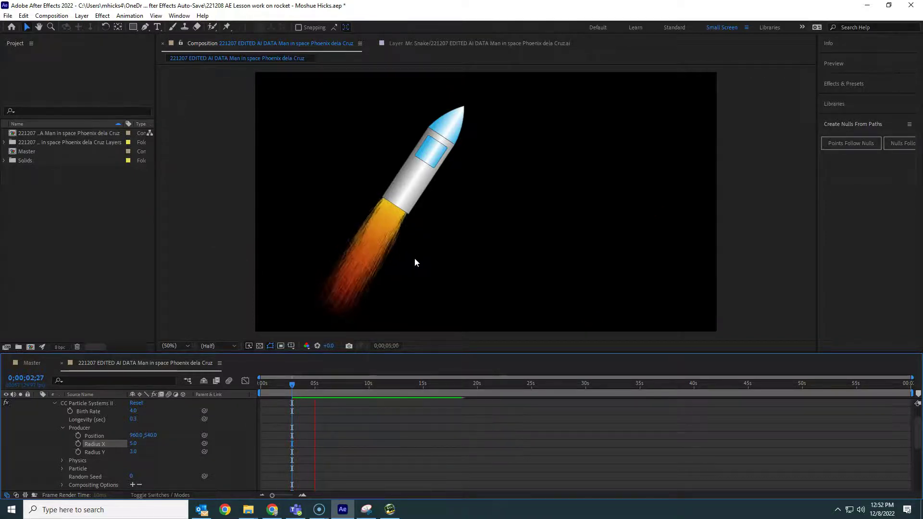
left_click(315, 354)
left_click(143, 423)
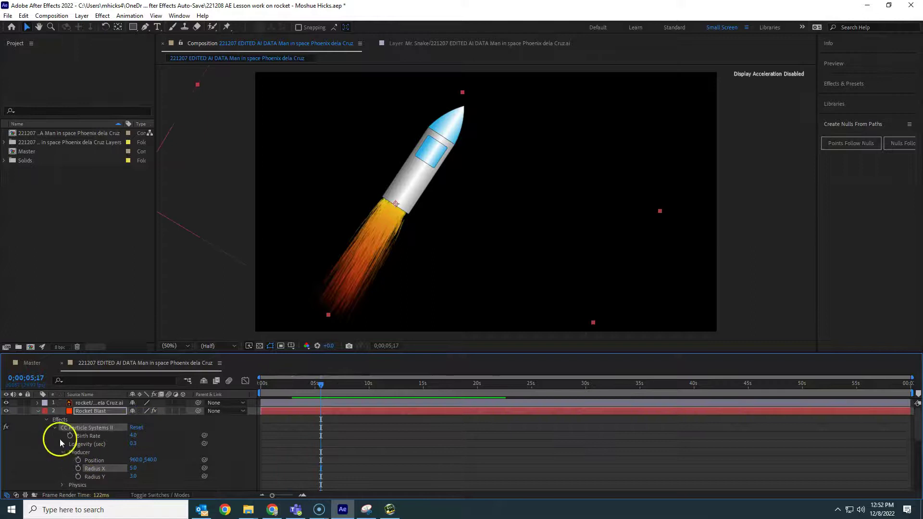
left_click(38, 412)
Try moving the rocket layer on its own away from the blast, and undo the move.
left_click(91, 403)
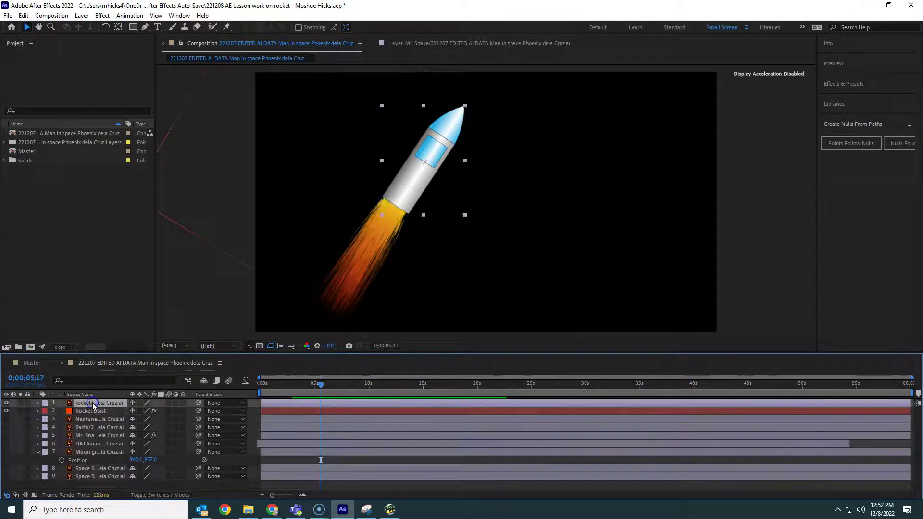
left_click(98, 406)
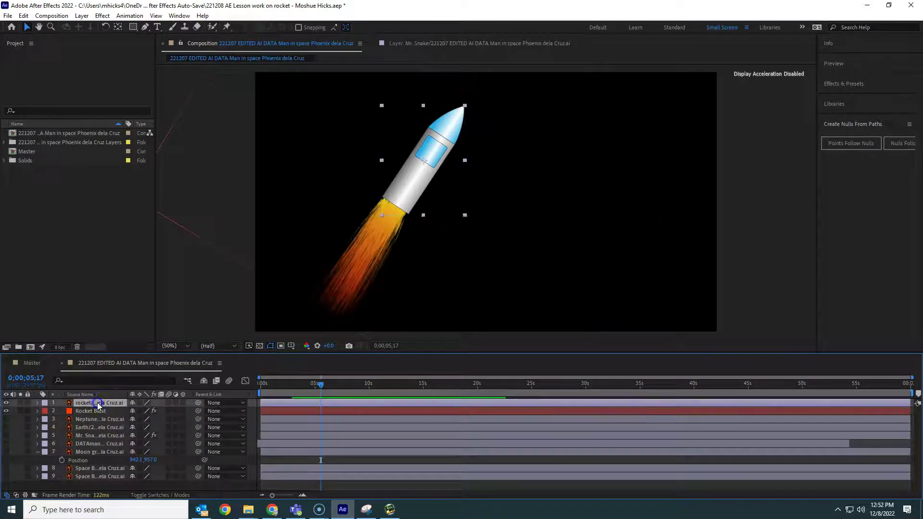
left_click(98, 409)
left_click(100, 403)
left_click_drag(412, 190, 549, 182)
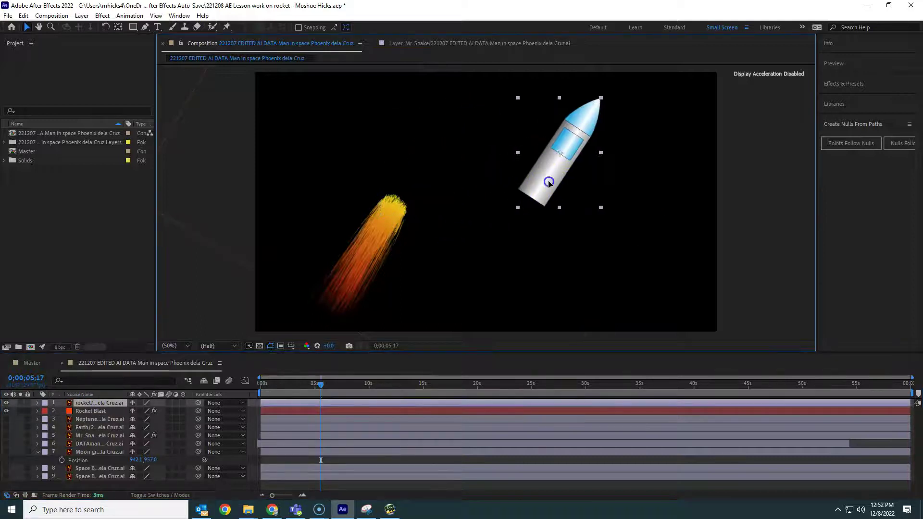
left_click(393, 217)
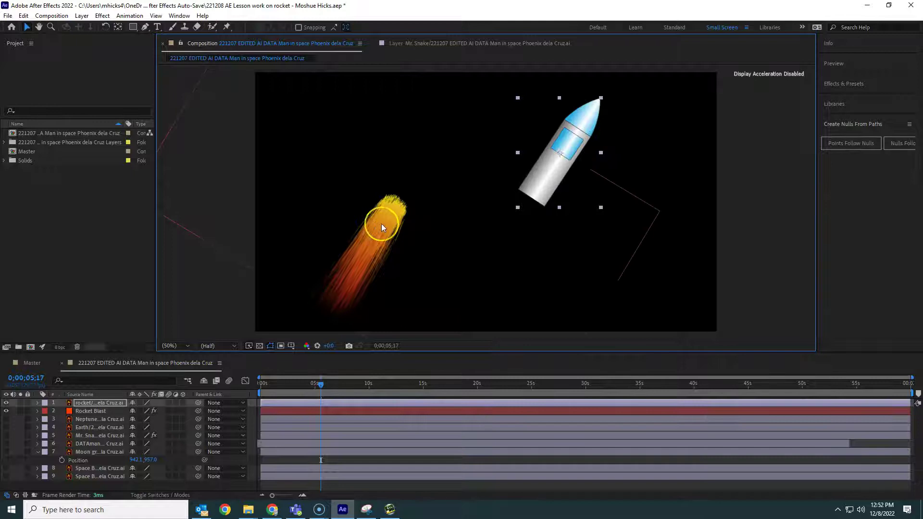
key("ctrl+z")
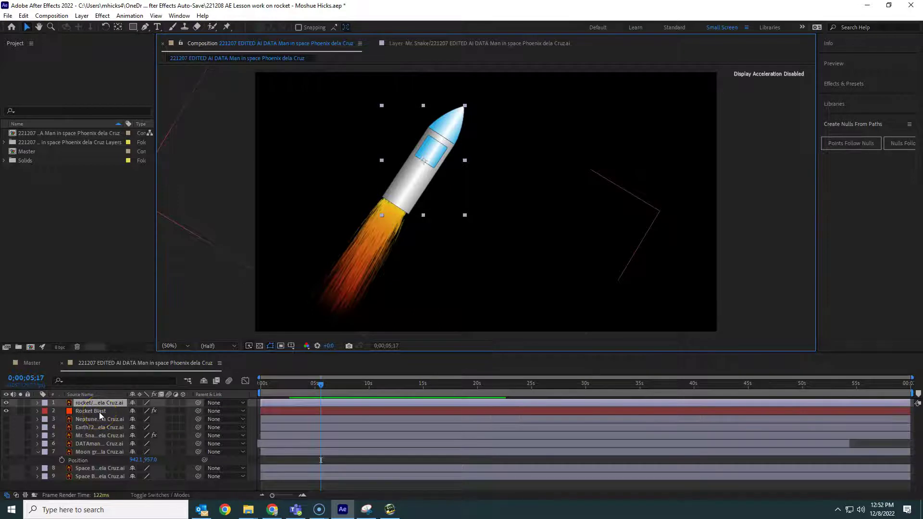
Pre-compose the rocket and Rocket Blast layers into a new composition named Rocket Blasting.
left_click(99, 412)
left_click(100, 407)
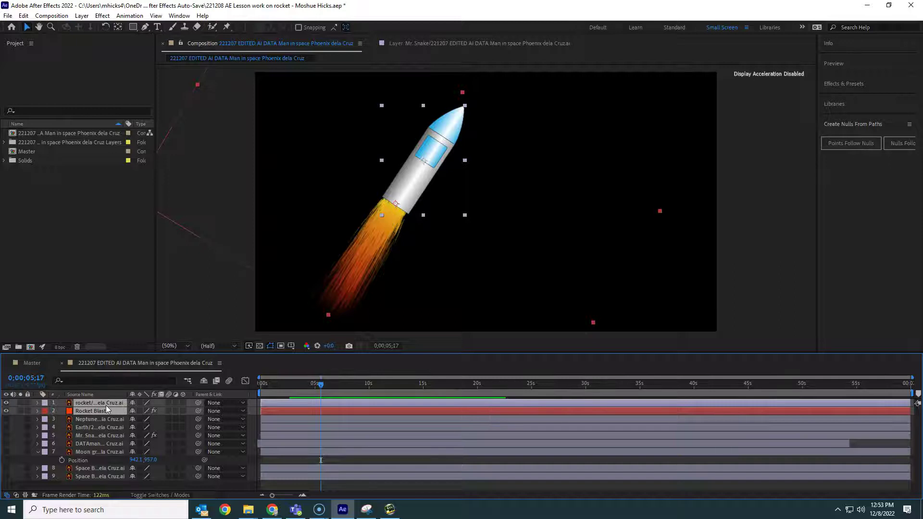
right_click(107, 408)
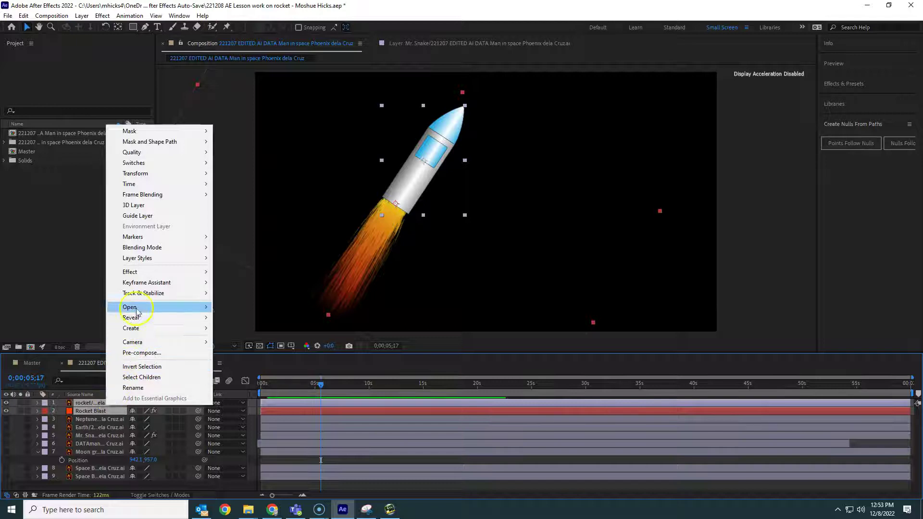
left_click(157, 354)
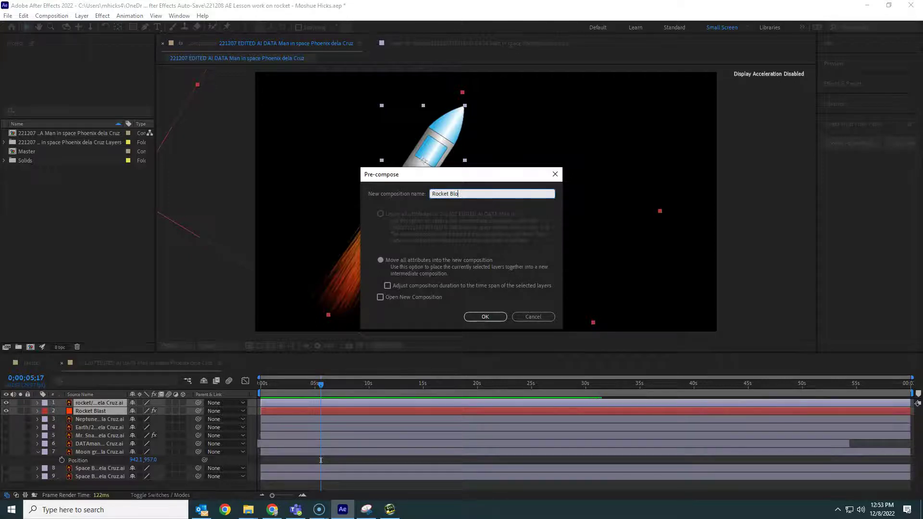
key("Return")
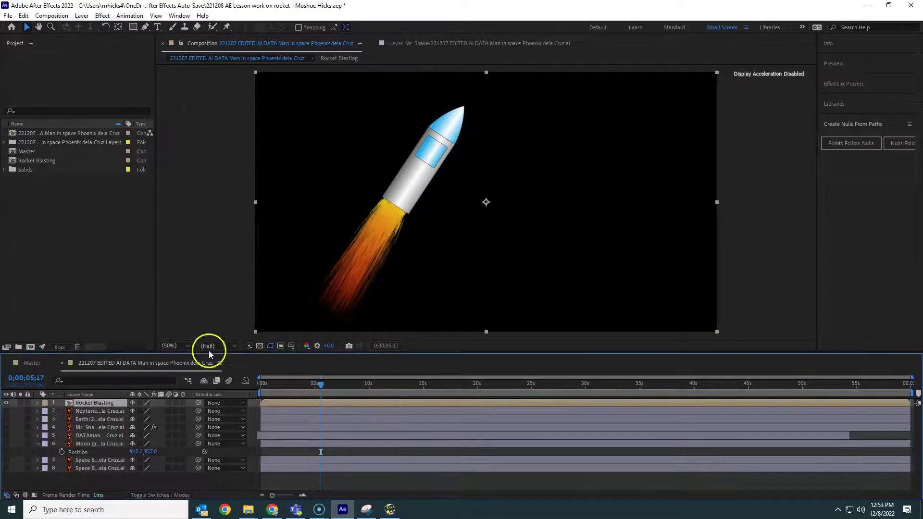
Reveal the Rocket Blasting layer's Transform properties and set its Position X to 945.
left_click(39, 402)
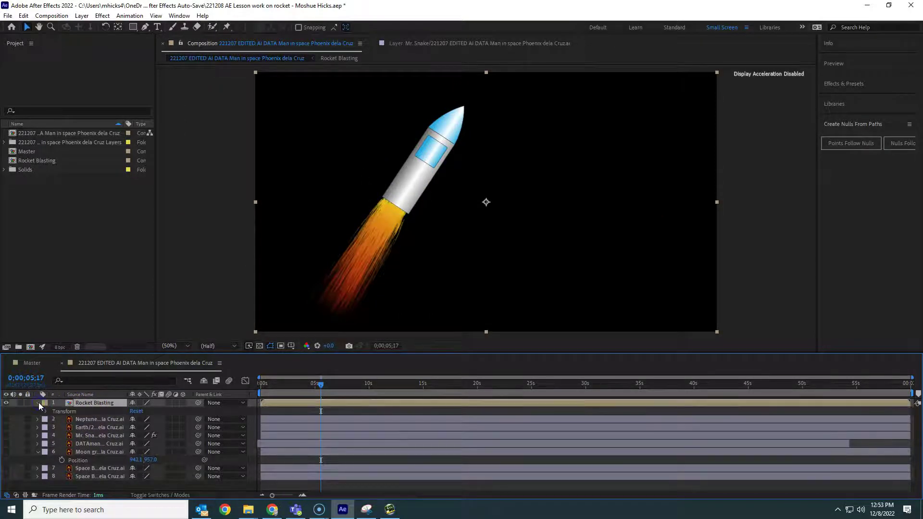
left_click(46, 412)
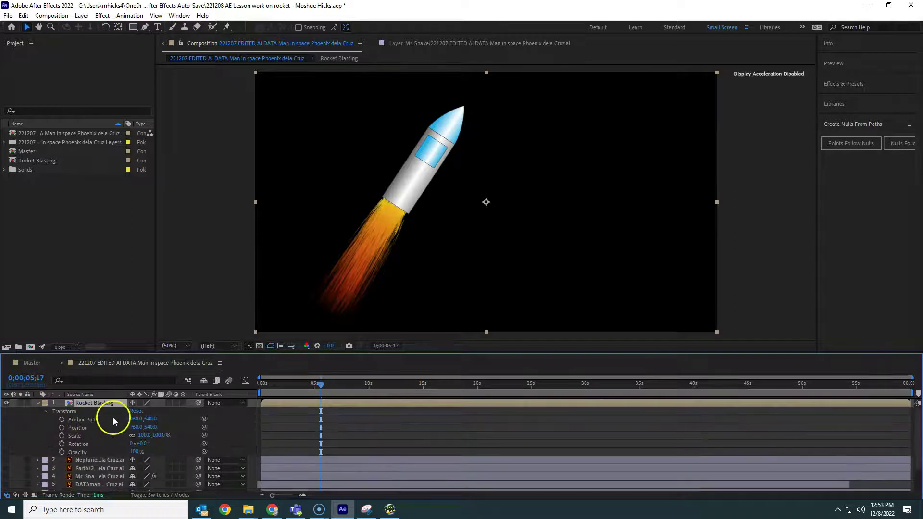
mouse_move(137, 427)
left_mouse_down()
mouse_move(117, 427)
mouse_move(128, 428)
left_mouse_up()
left_click(137, 420)
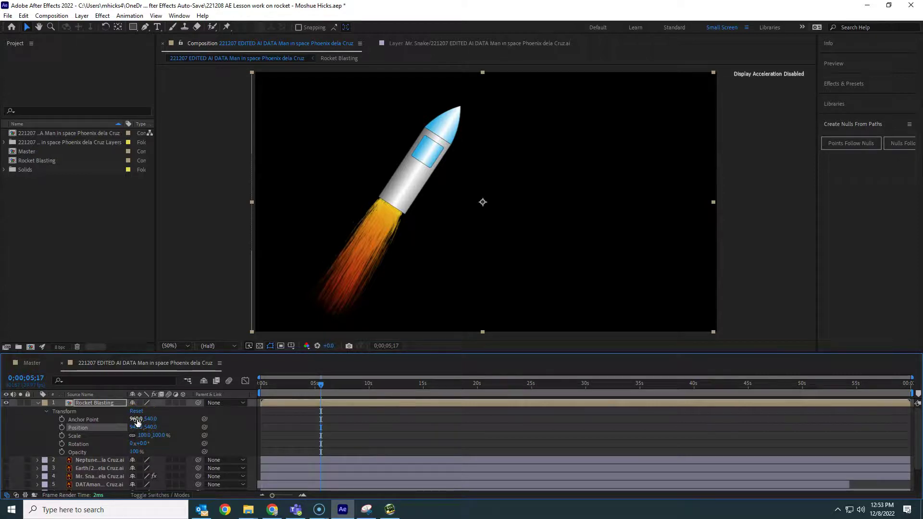
Rotate the Rocket Blasting layer slightly clockwise to test how it turns around its anchor point.
left_click(418, 305)
mouse_move(144, 443)
left_mouse_down()
mouse_move(199, 443)
mouse_move(159, 442)
left_mouse_up()
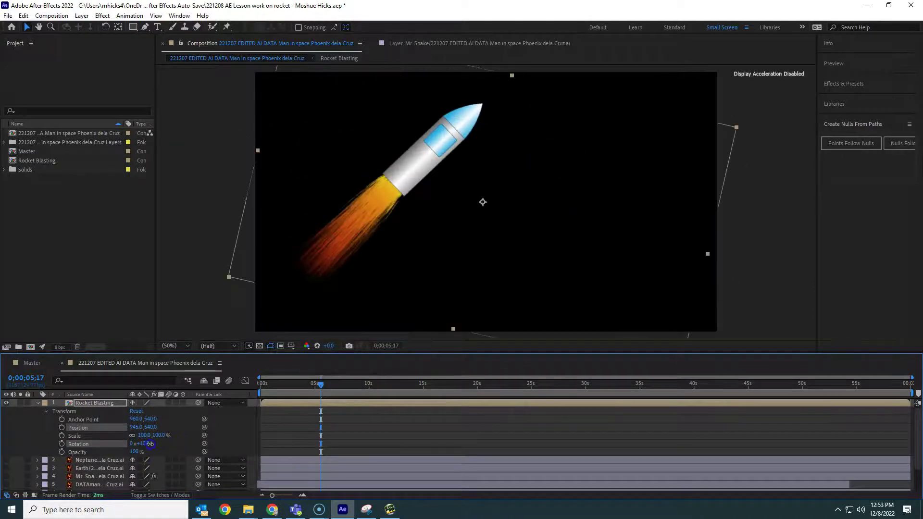
left_click(480, 200)
left_click(195, 461)
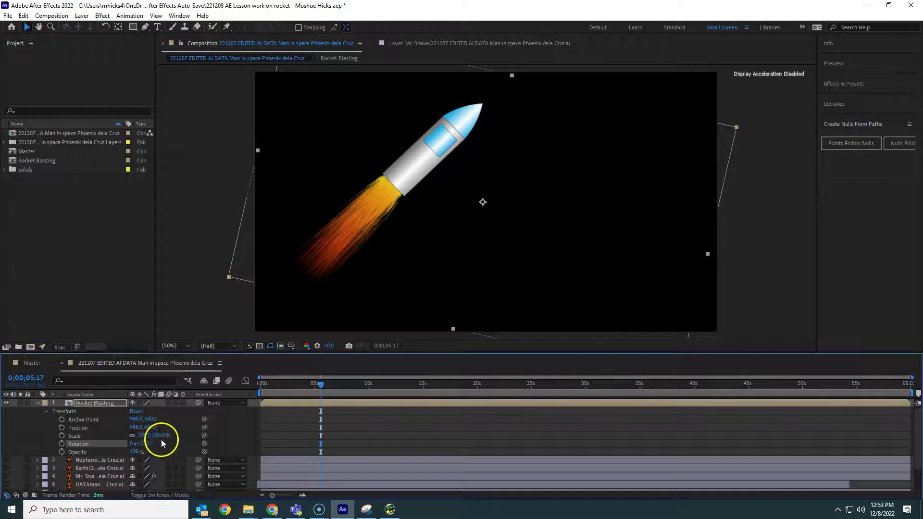
Place the Rocket Blasting layer's anchor point at the rocket's base at 598, 541 and stand the rocket upright with a Rotation of -34°.
left_click_drag(140, 443, 96, 434)
left_click(135, 429)
left_click(134, 420)
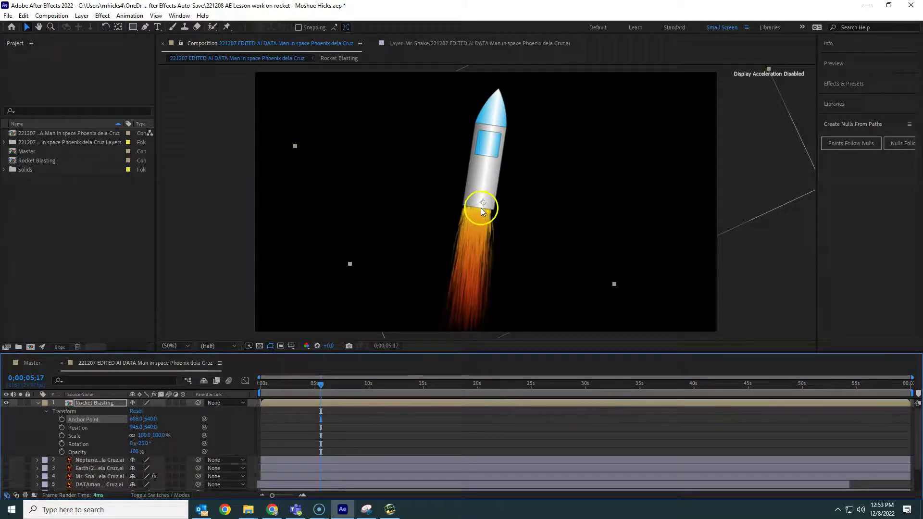
left_click(143, 444)
mouse_move(143, 444)
left_mouse_down()
mouse_move(163, 446)
mouse_move(145, 450)
left_mouse_up()
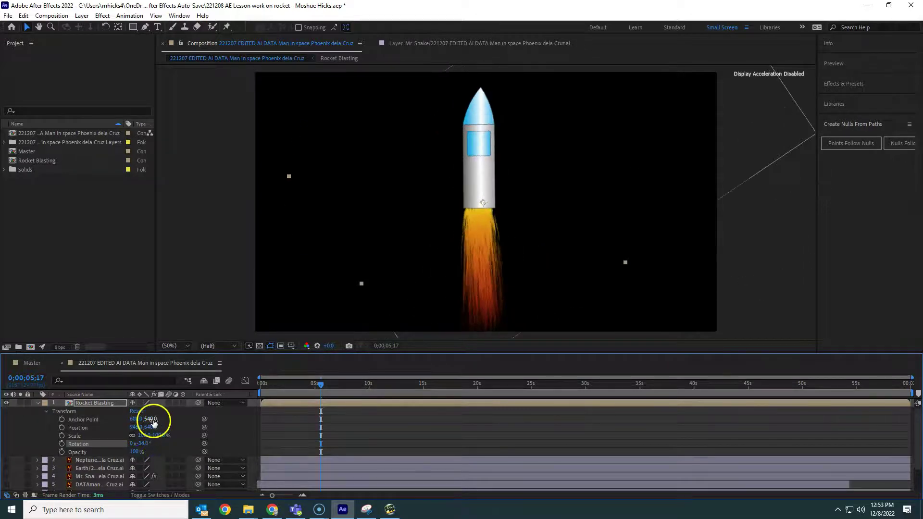
left_click(153, 422)
left_click_drag(139, 422, 135, 421)
left_click(174, 437)
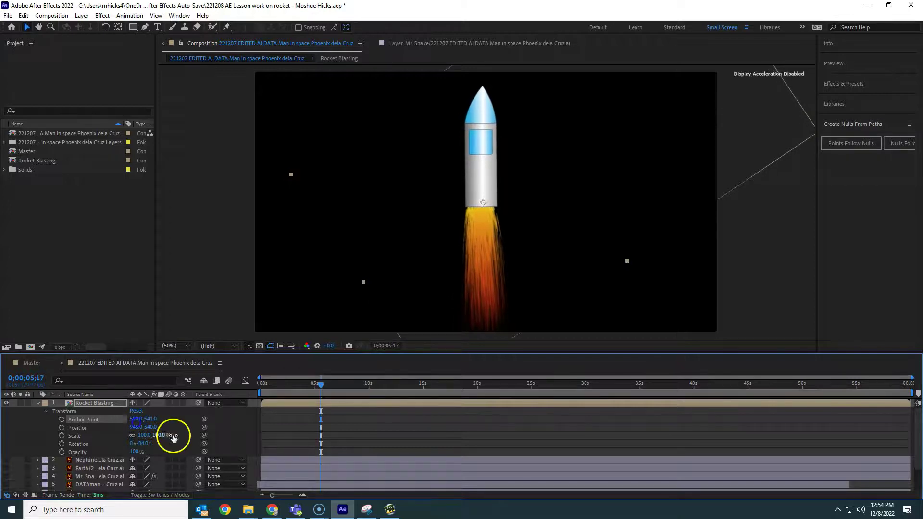
Rotate the rocket to 53° and move it off-screen beyond the frame's left edge, to Position -513, 378.
left_click_drag(491, 177, 361, 178)
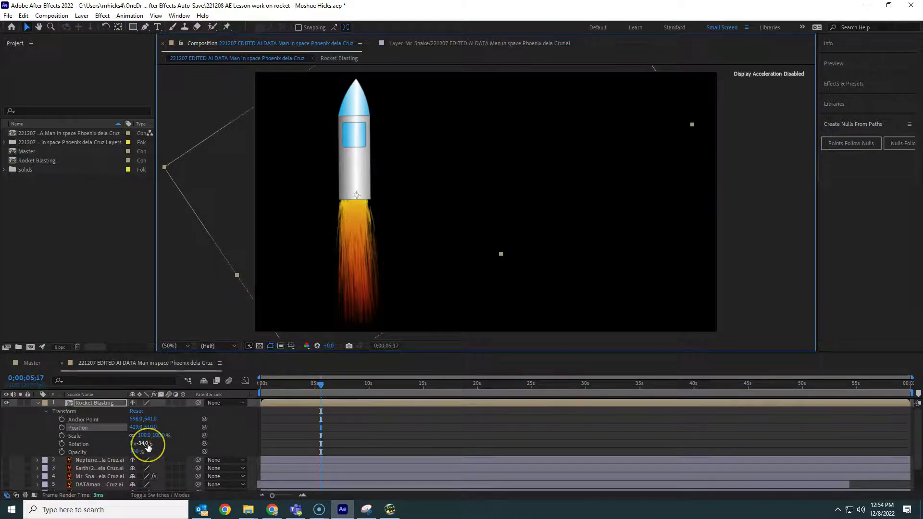
left_click_drag(146, 444, 192, 449)
left_click_drag(387, 200, 166, 169)
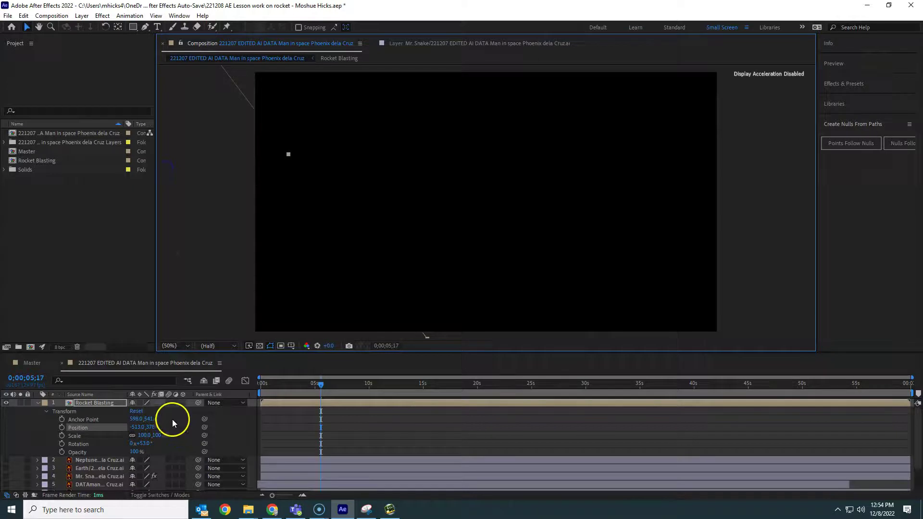
Collapse the Rocket Blasting transform properties and make all the hidden scene layers below it visible, including Neptune.
left_click(46, 412)
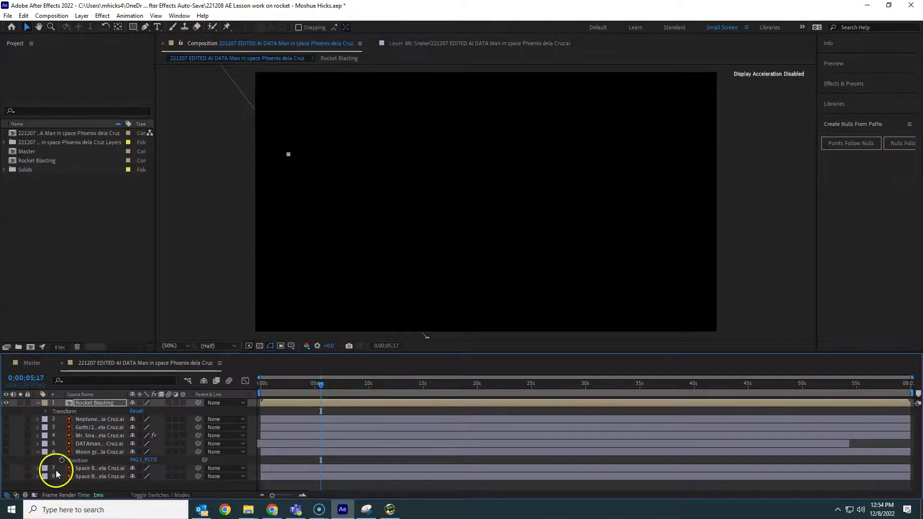
left_click_drag(6, 419, 7, 476)
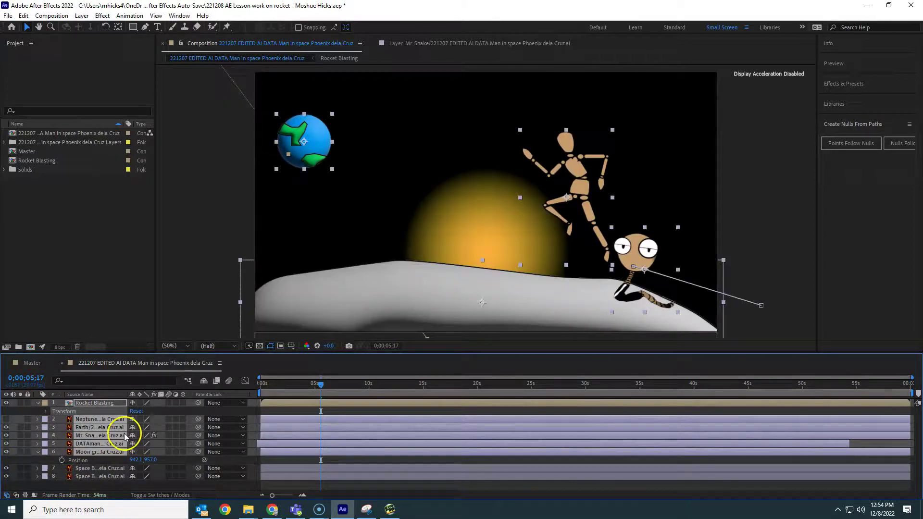
left_click(6, 420)
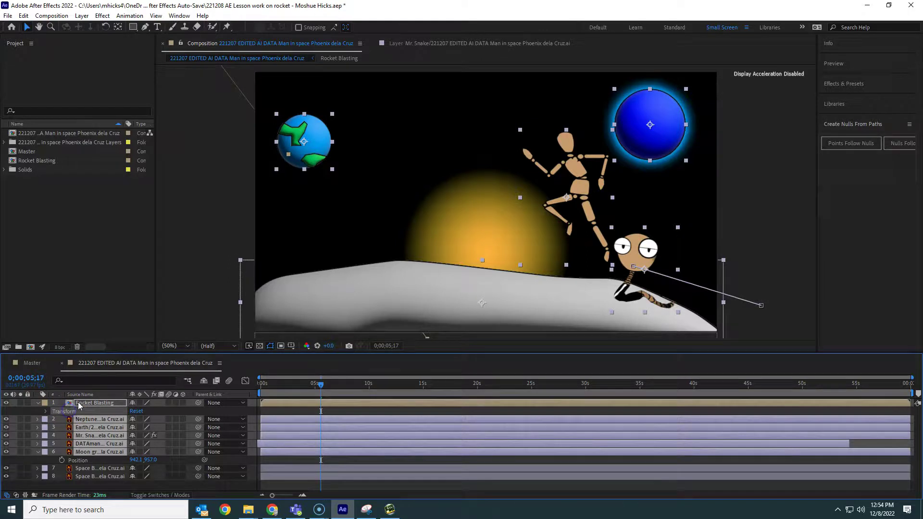
Show only the Position property of the Rocket Blasting layer and add a Position keyframe at 0;00;00;00.
left_click_drag(323, 384, 261, 384)
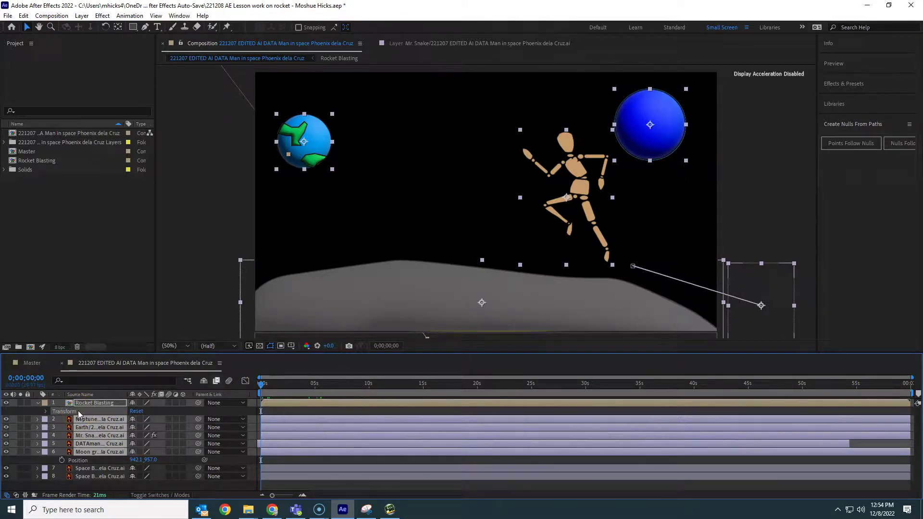
key("p")
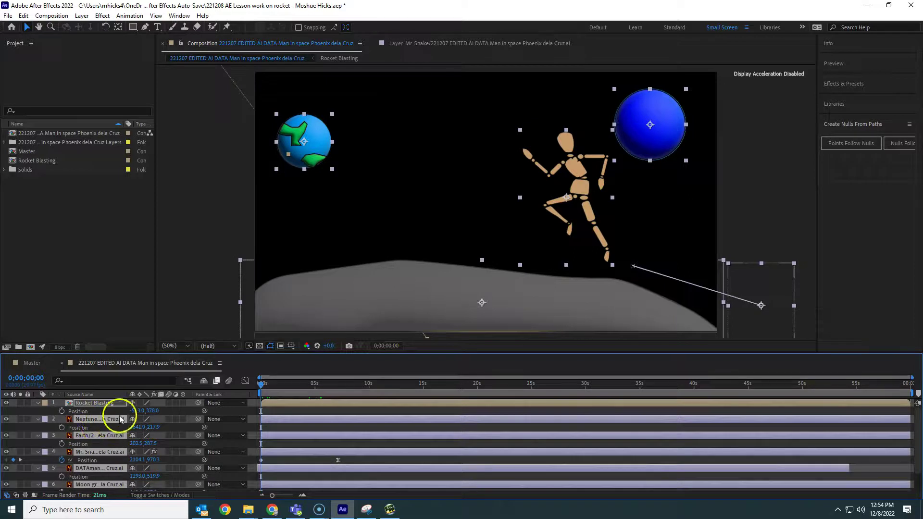
key("p")
left_click(94, 410)
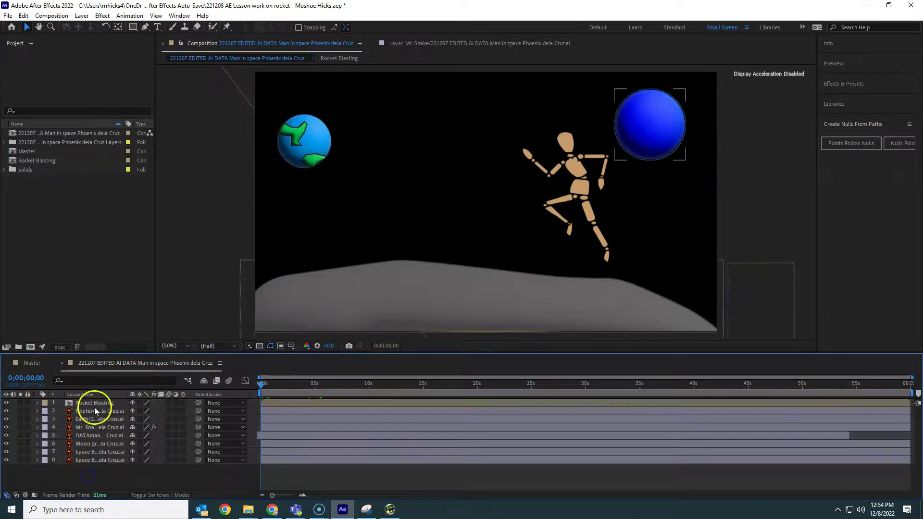
left_click(94, 404)
key("p")
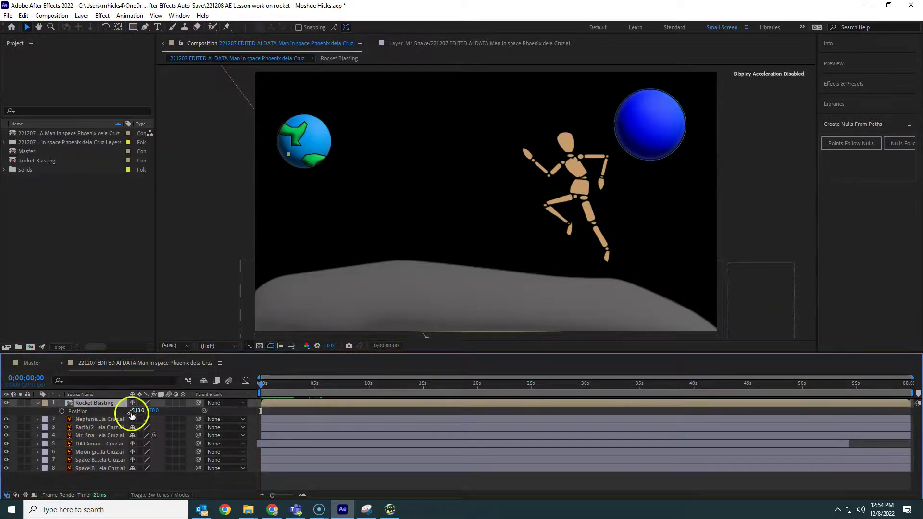
left_click(61, 412)
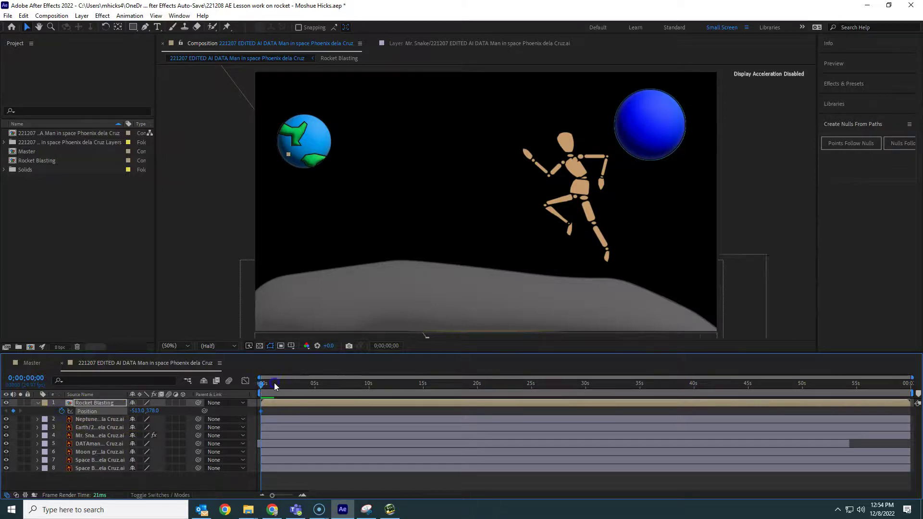
Keyframe the Rocket Blasting layer's Position X to 2473 at 0;00;15;00 and preview the flight from the start.
left_click_drag(274, 384, 423, 386)
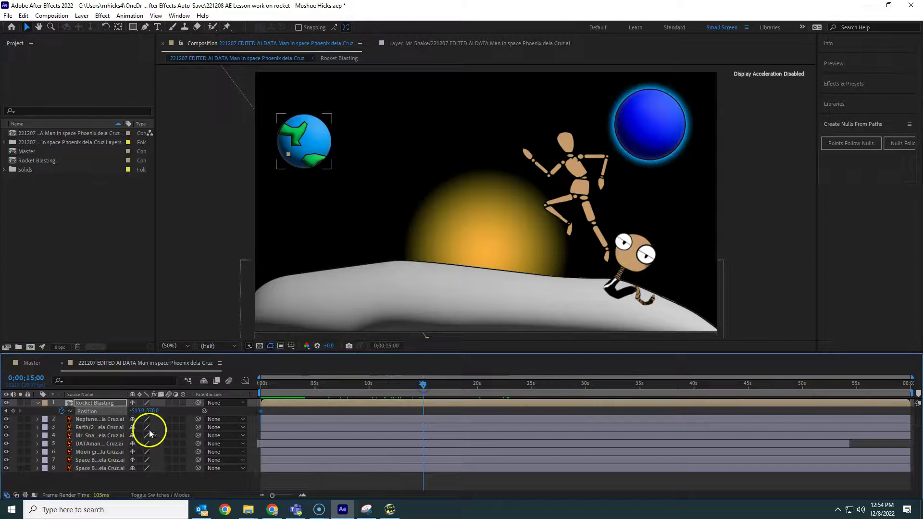
left_click_drag(138, 412, 792, 416)
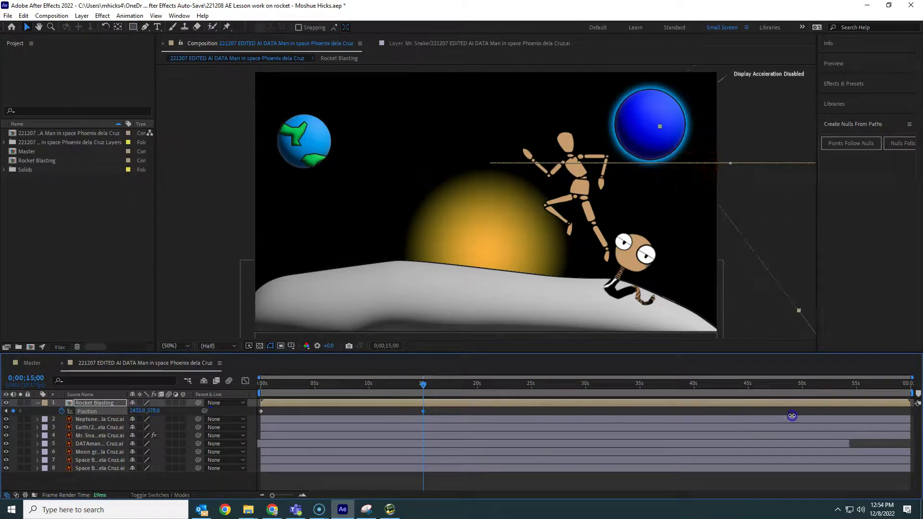
key("Home")
key("space")
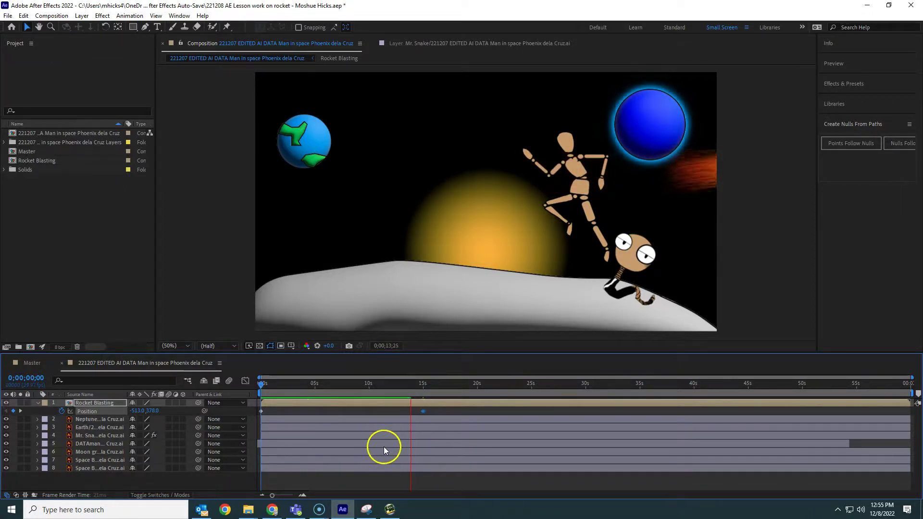
Stop playback and, at 0;00;05;10, move the rocket up to a Position Y of about 276 to bend its flight path.
left_click(381, 387)
left_click_drag(353, 385, 319, 392)
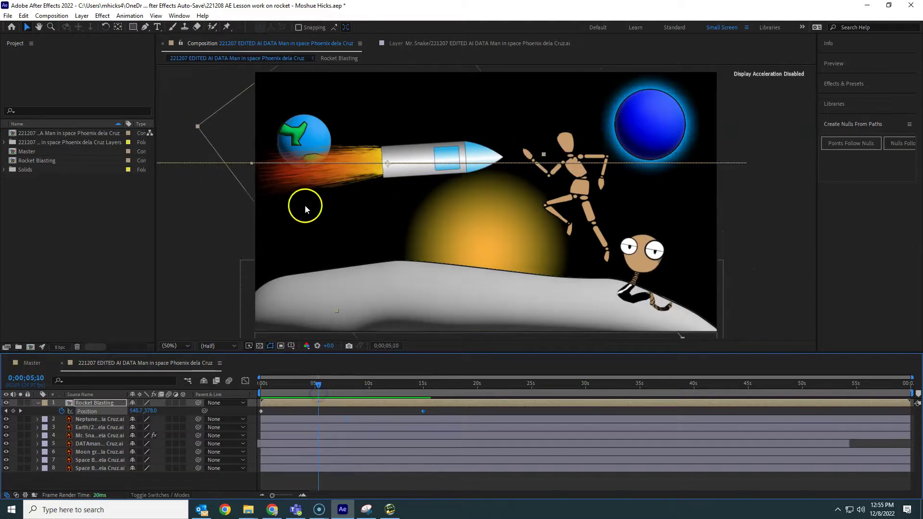
left_click_drag(421, 158, 425, 130)
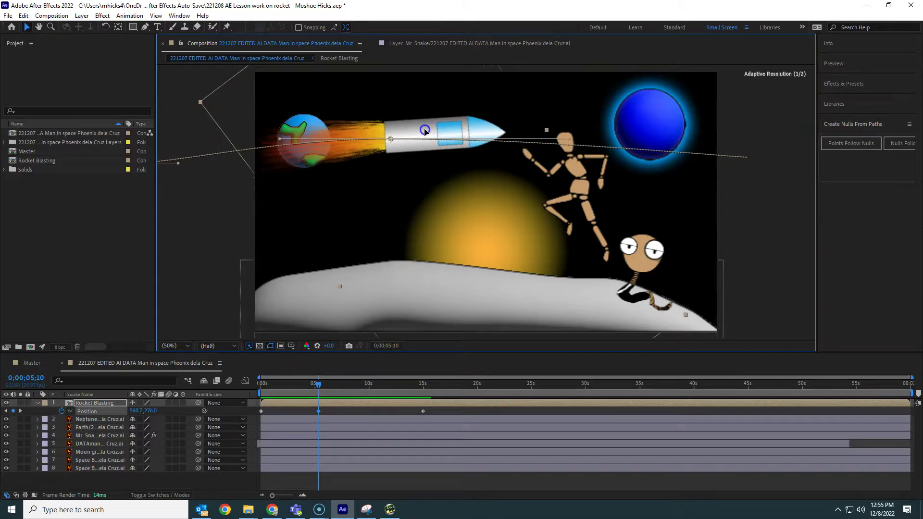
Preview the curved rocket flight from 0;00;06;04 and return the playhead to the start of the composition.
left_click_drag(307, 385, 327, 384)
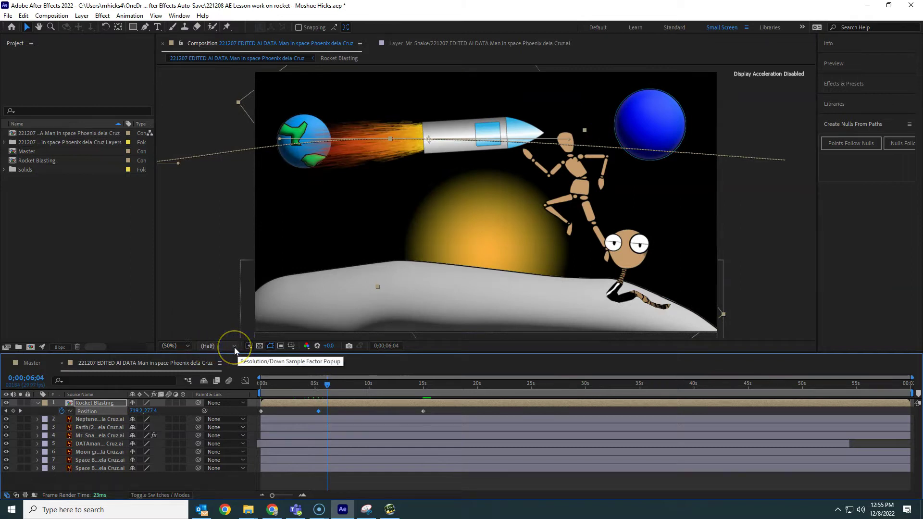
key("space")
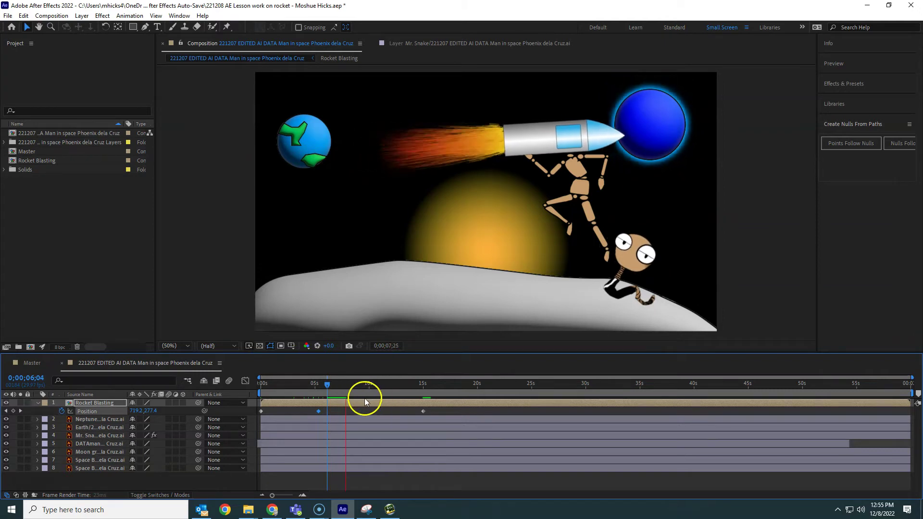
left_click_drag(331, 381, 246, 389)
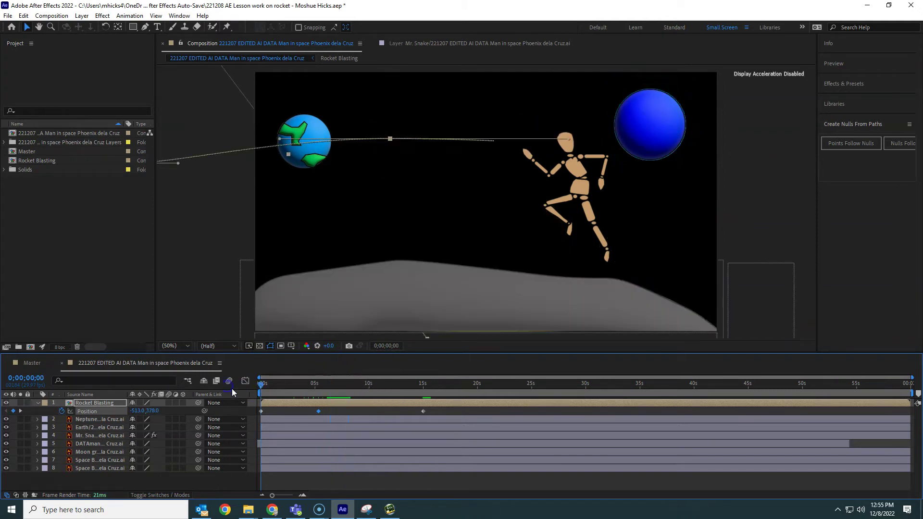